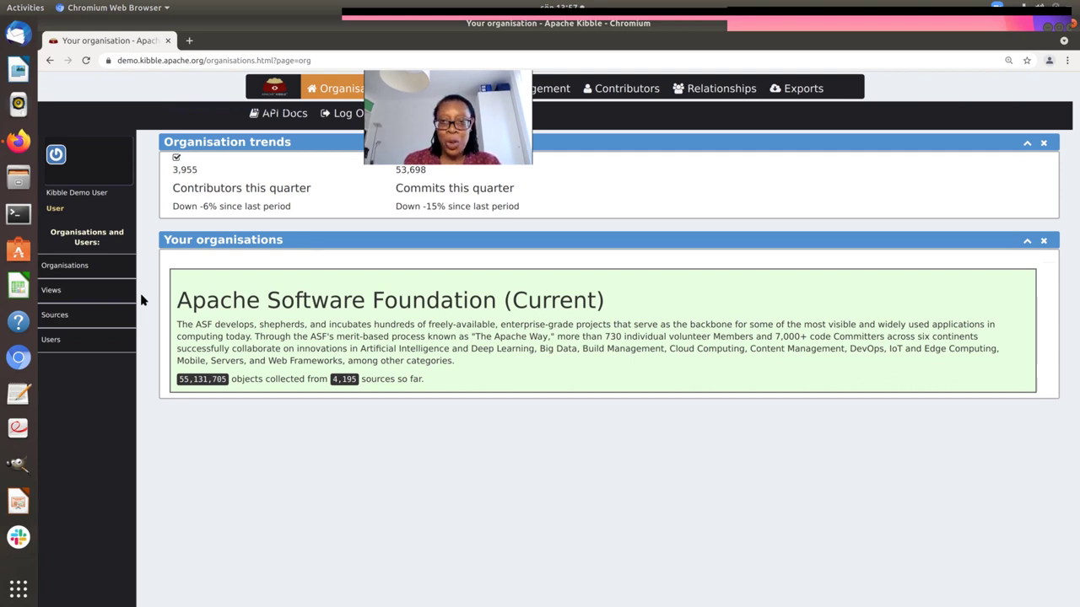
Open the organisation's data sources page to examine the available source types and existing sources.
click(90, 314)
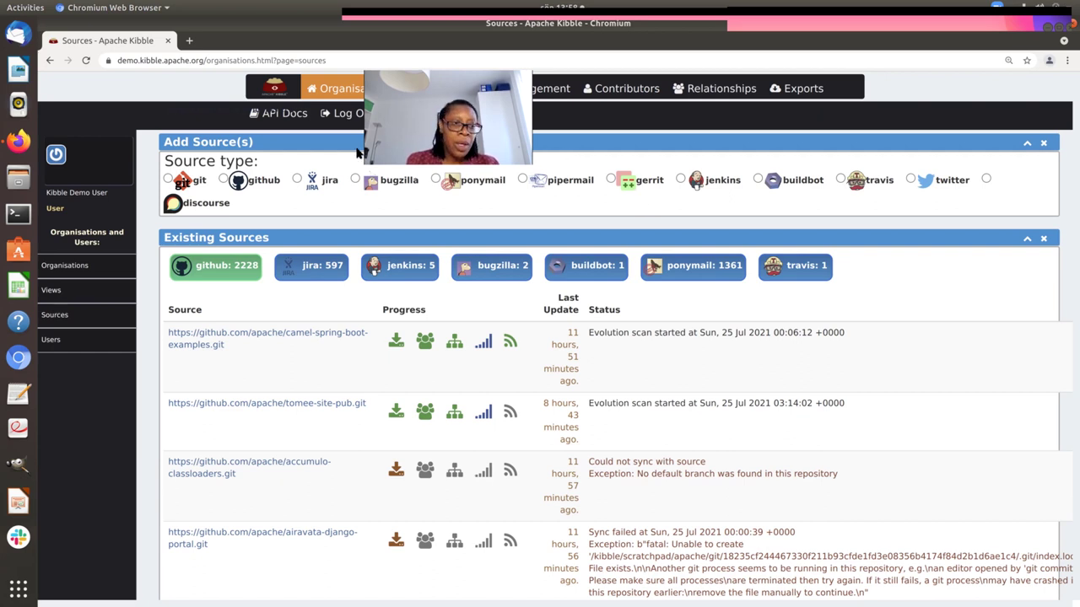
Start a new view among the organisation's views and select all sources matching the filter "skywalking".
click(92, 295)
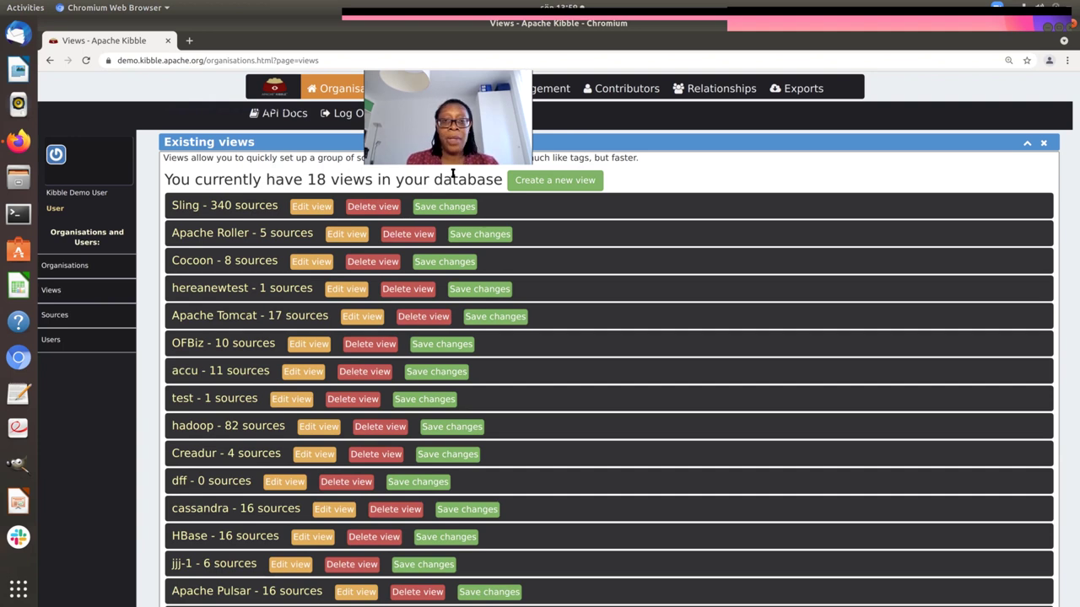
click(553, 182)
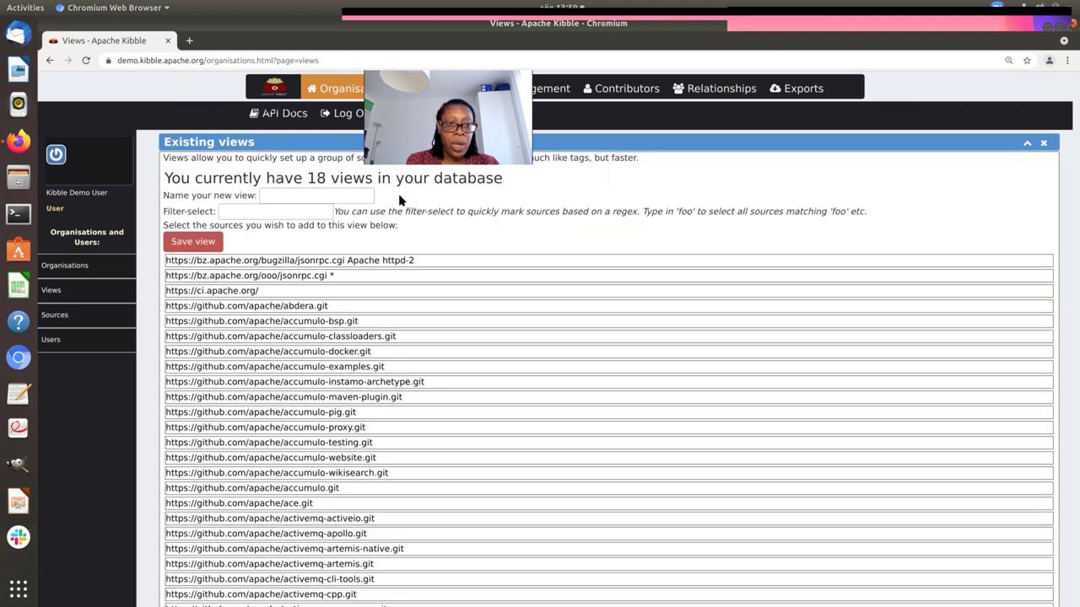
click(302, 212)
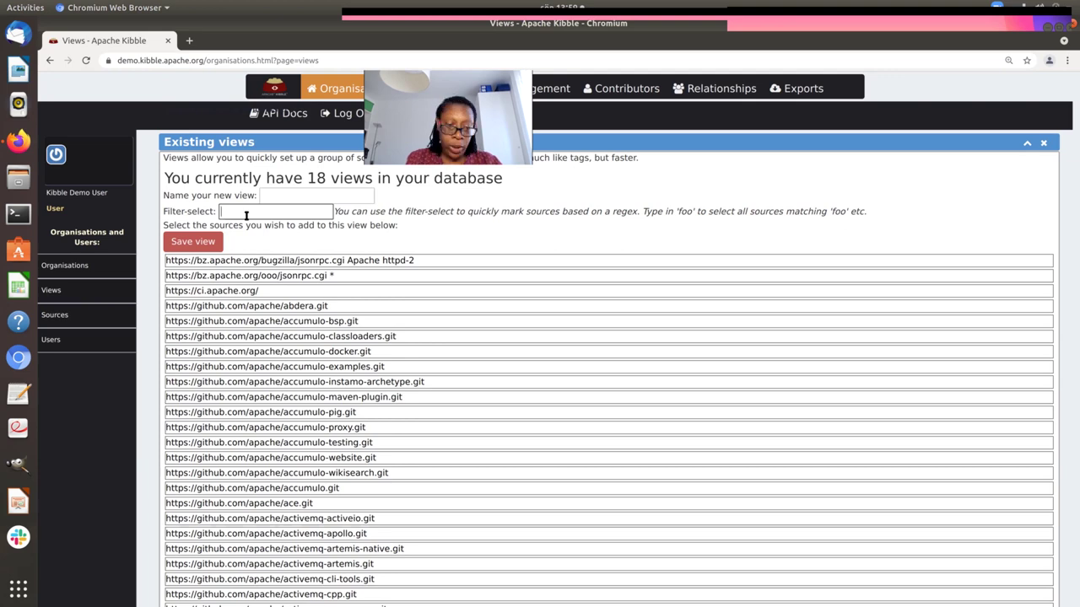
text(sky)
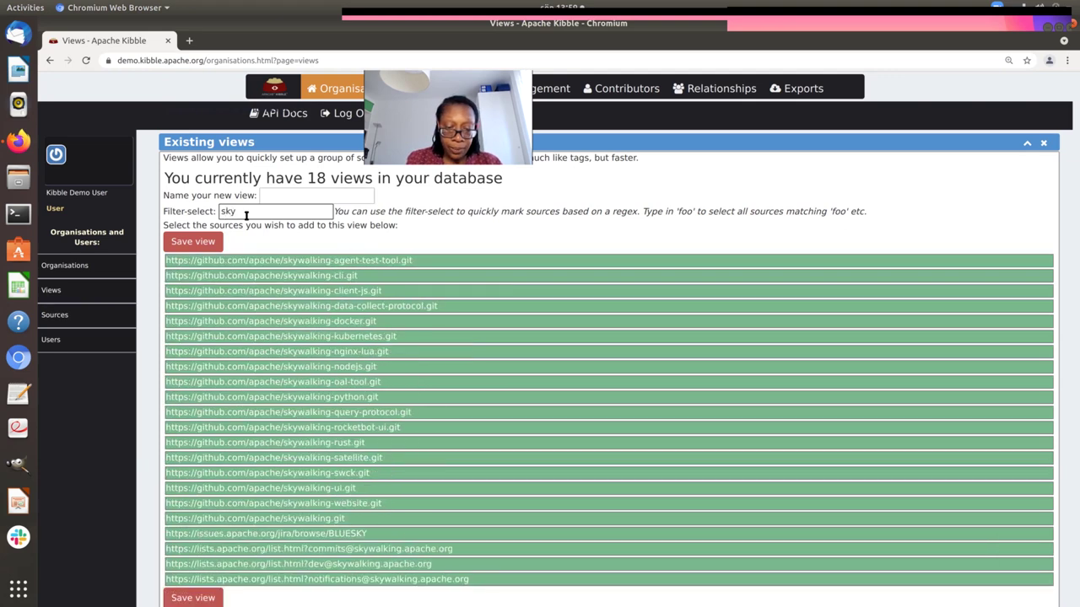
text(walking)
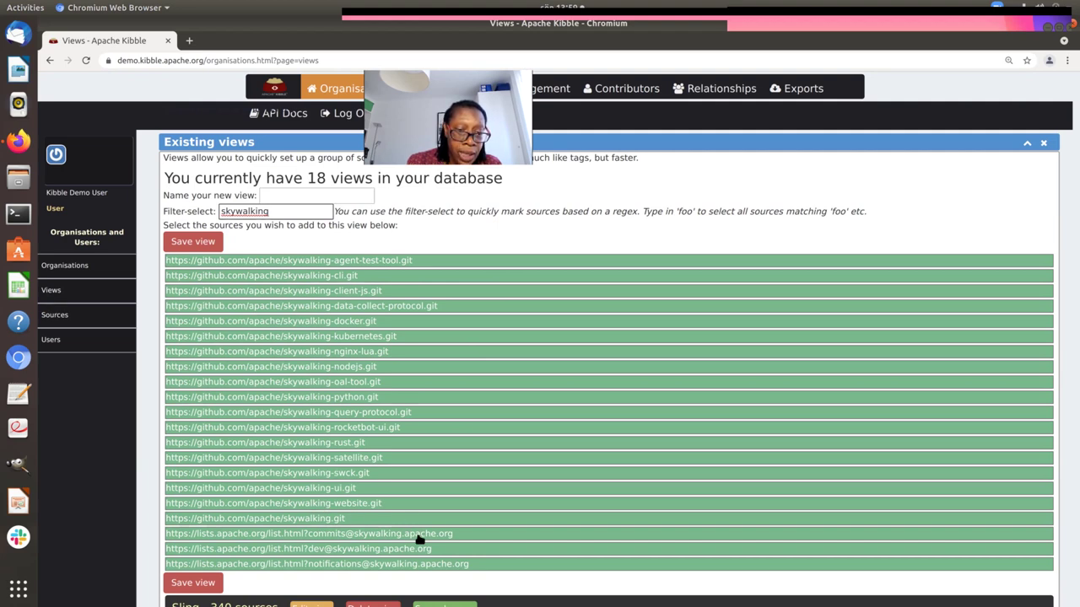
Name the new view Skywalking, save it and look it up in the list of existing views.
click(301, 196)
text(Sk)
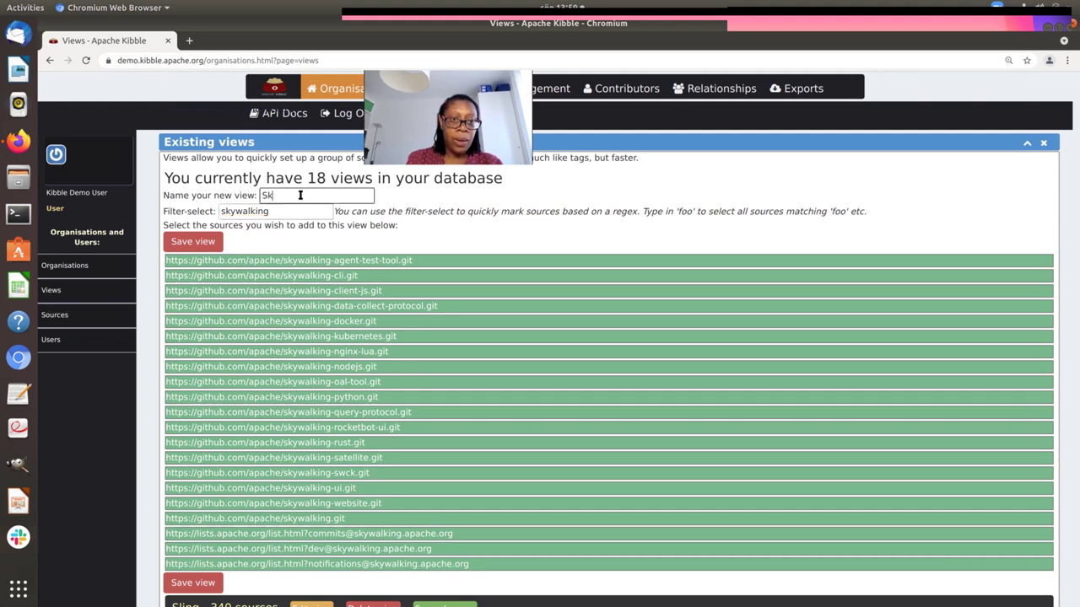
text(ywalking)
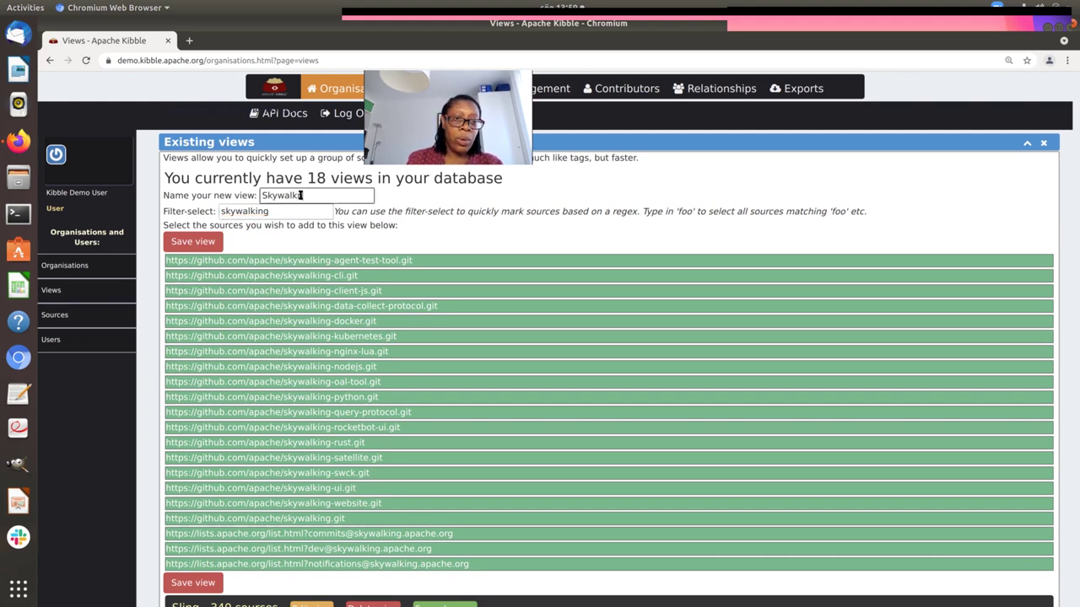
click(204, 245)
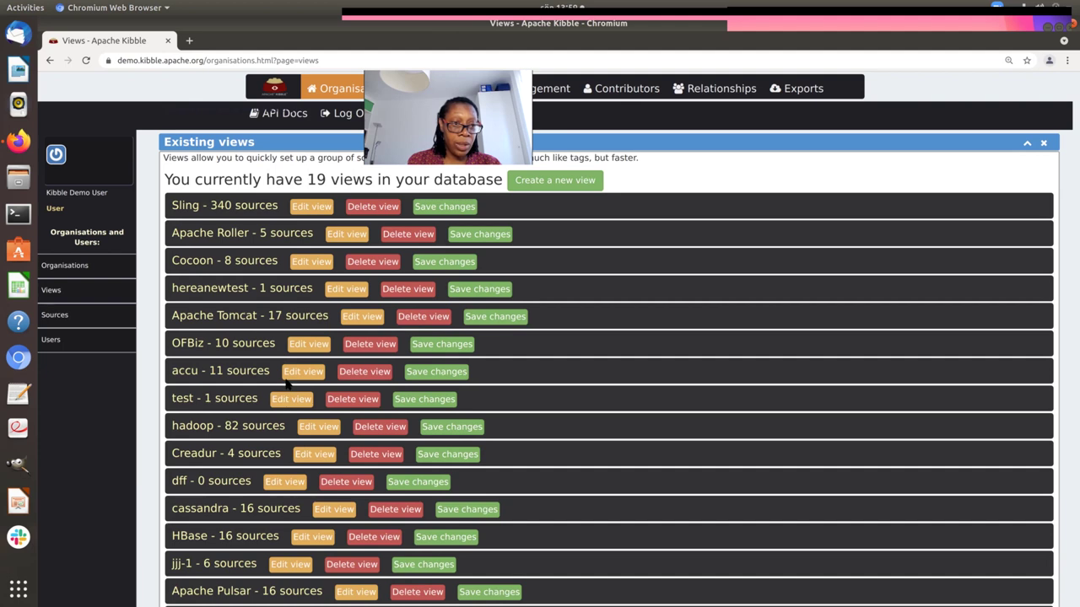
scroll(287, 384, down, 3)
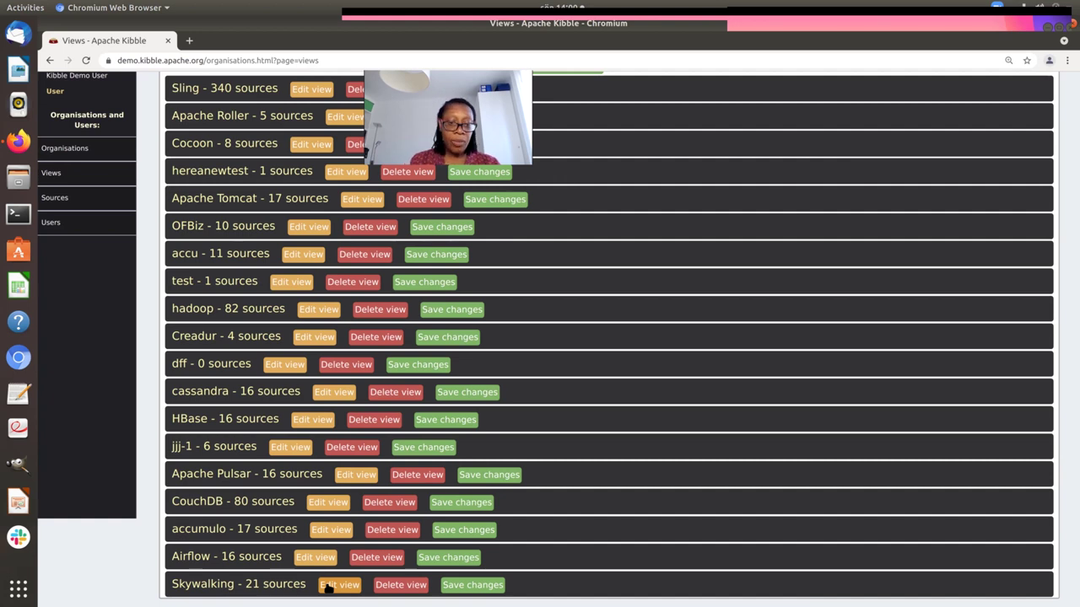
scroll(327, 587, up, 3)
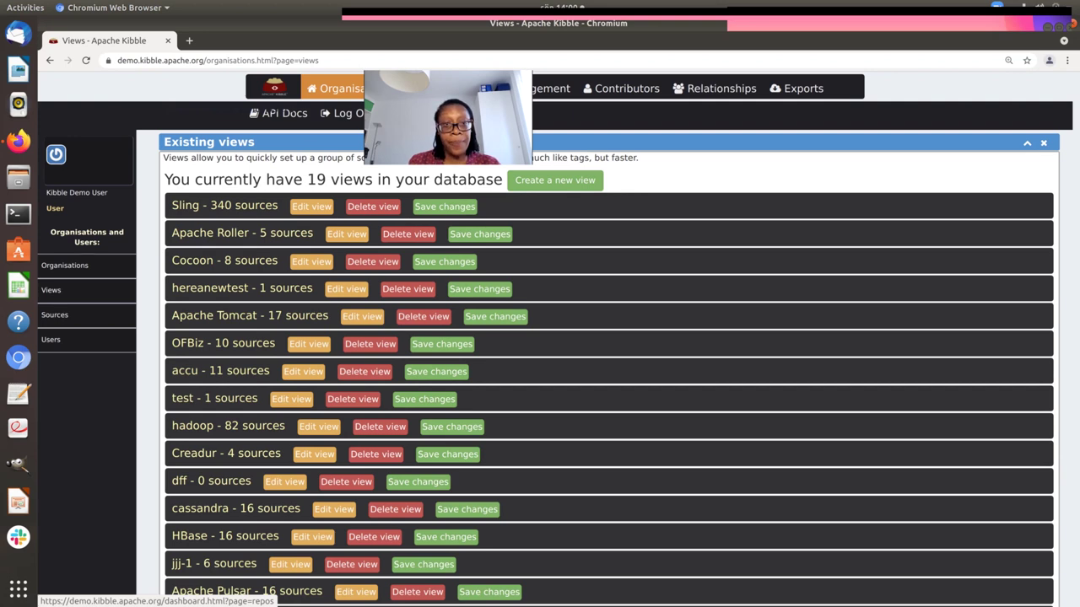
Open the code repositories dashboard and examine the organisation-wide commit trends, language breakdown and activity charts.
click(273, 87)
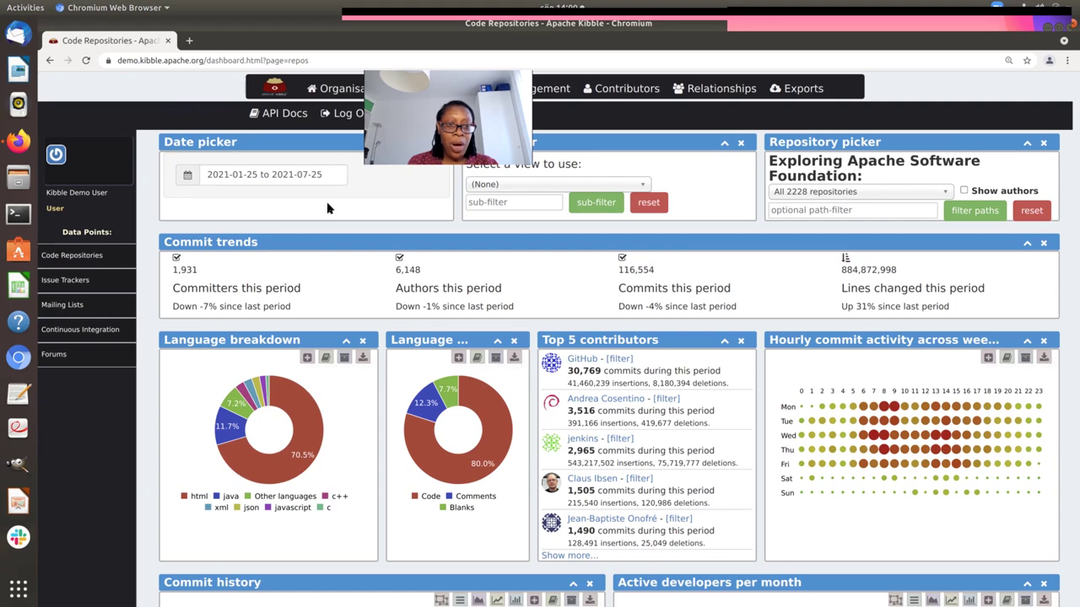
scroll(367, 290, down, 2)
scroll(364, 292, down, 3)
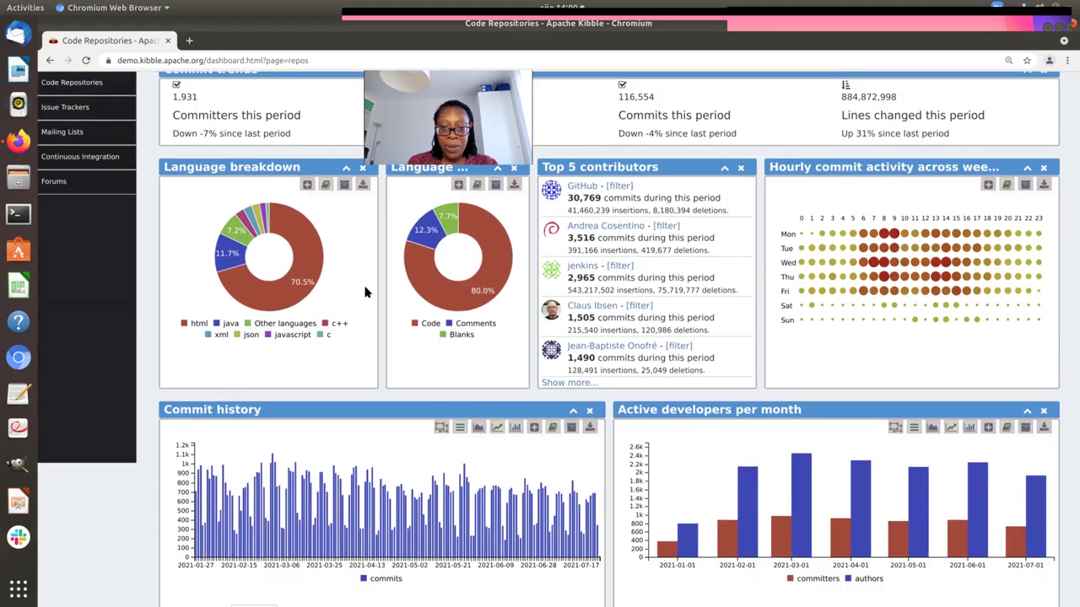
scroll(365, 292, up, 1)
scroll(365, 291, up, 3)
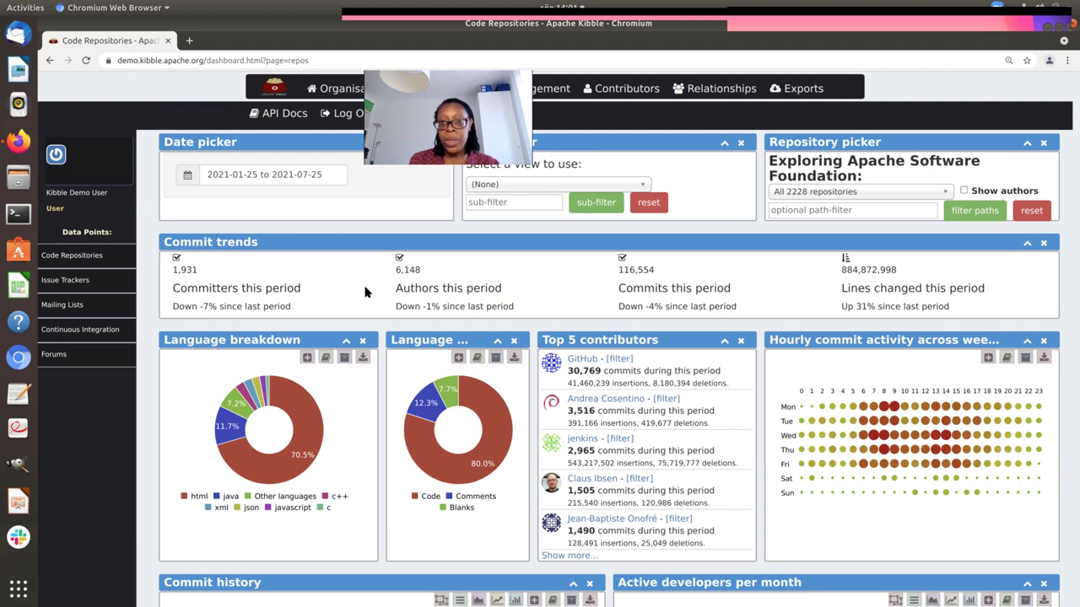
Filter the code repositories dashboard by the Apache Tomcat view.
click(643, 186)
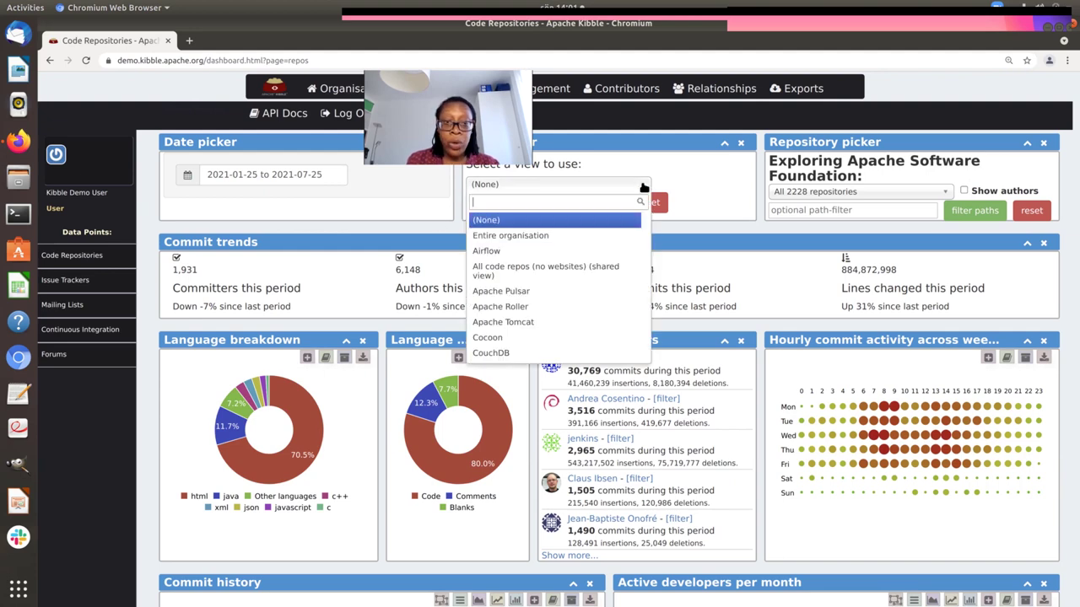
scroll(605, 309, down, 10)
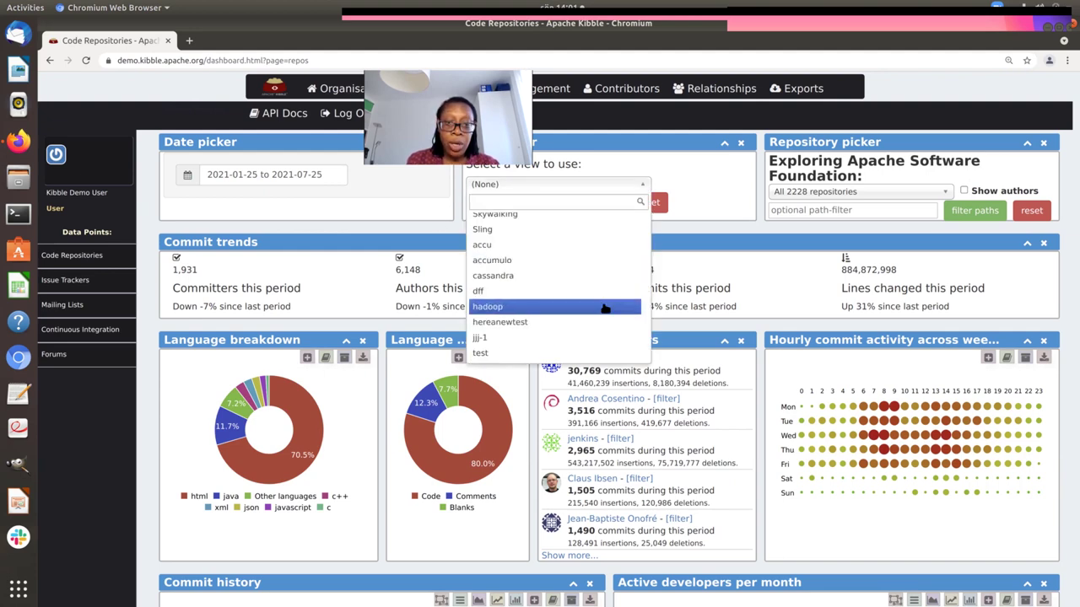
scroll(592, 270, up, 10)
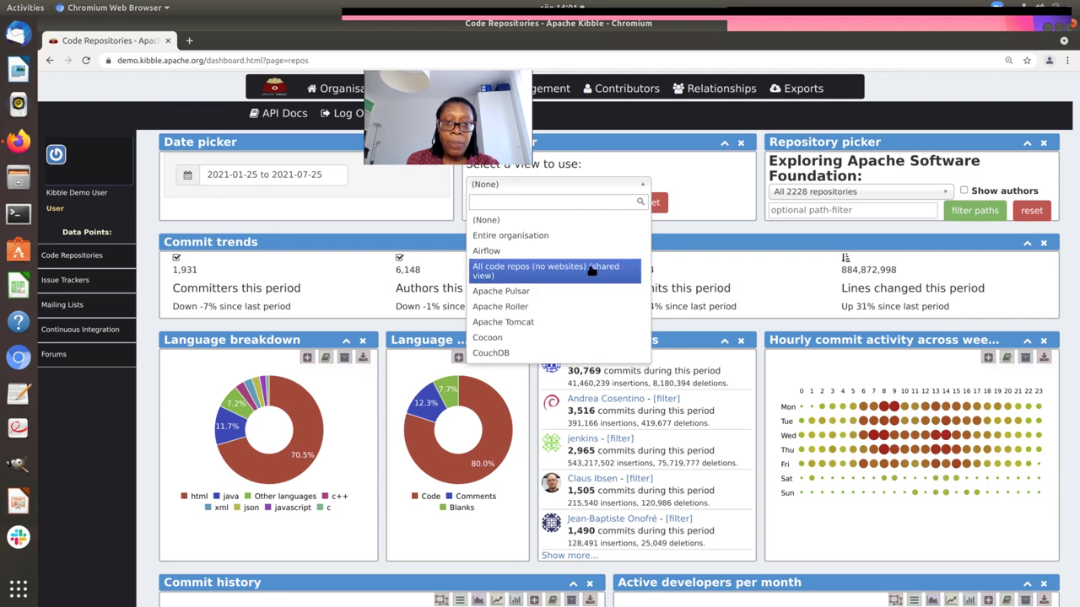
click(572, 322)
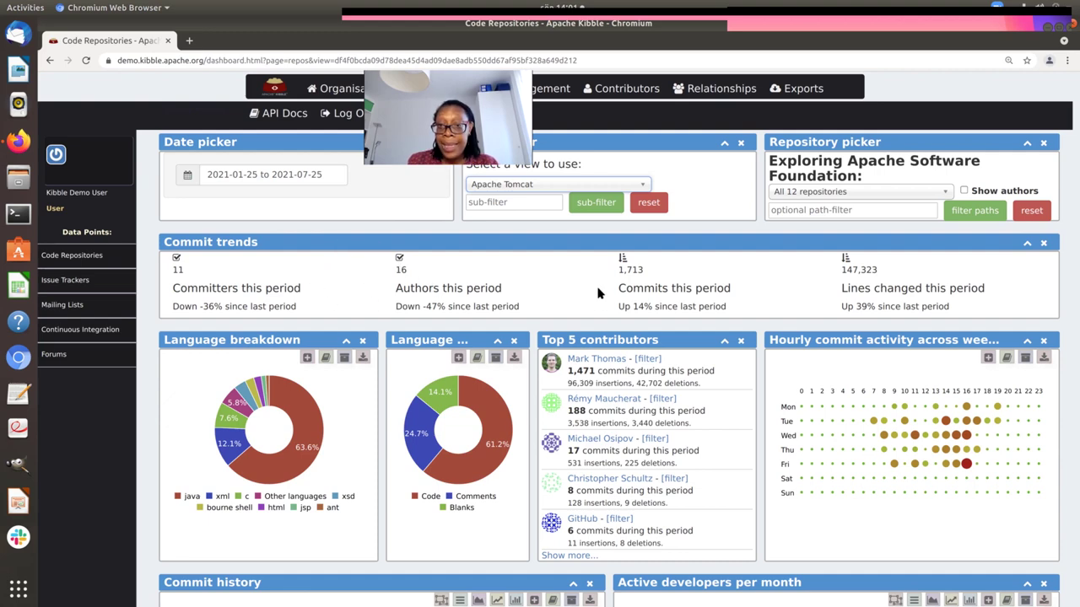
Inspect the preset date ranges offered by the date picker and close it without changing the period.
click(330, 175)
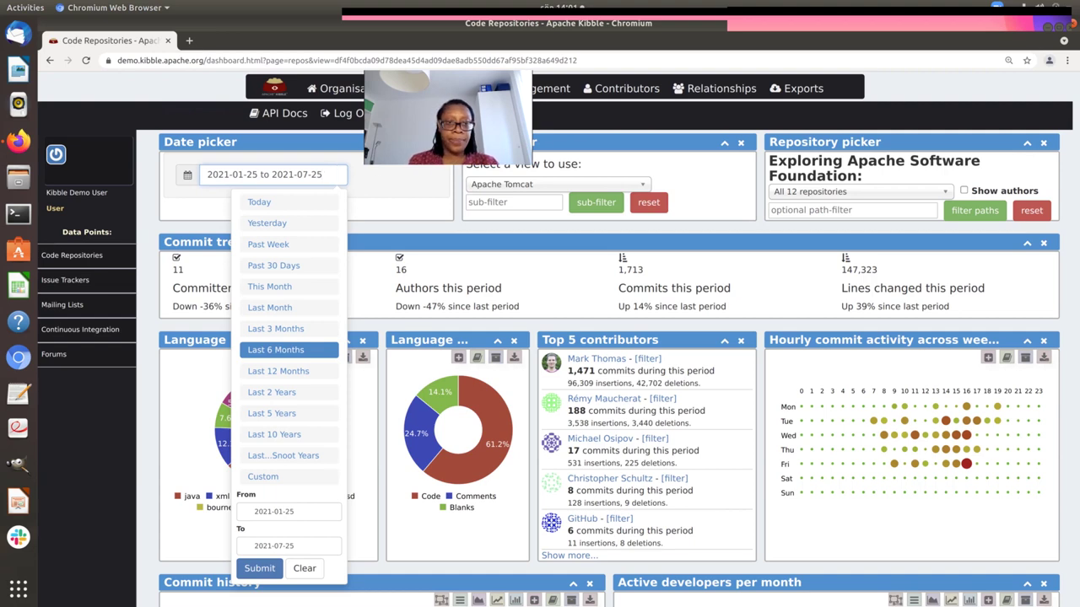
click(382, 176)
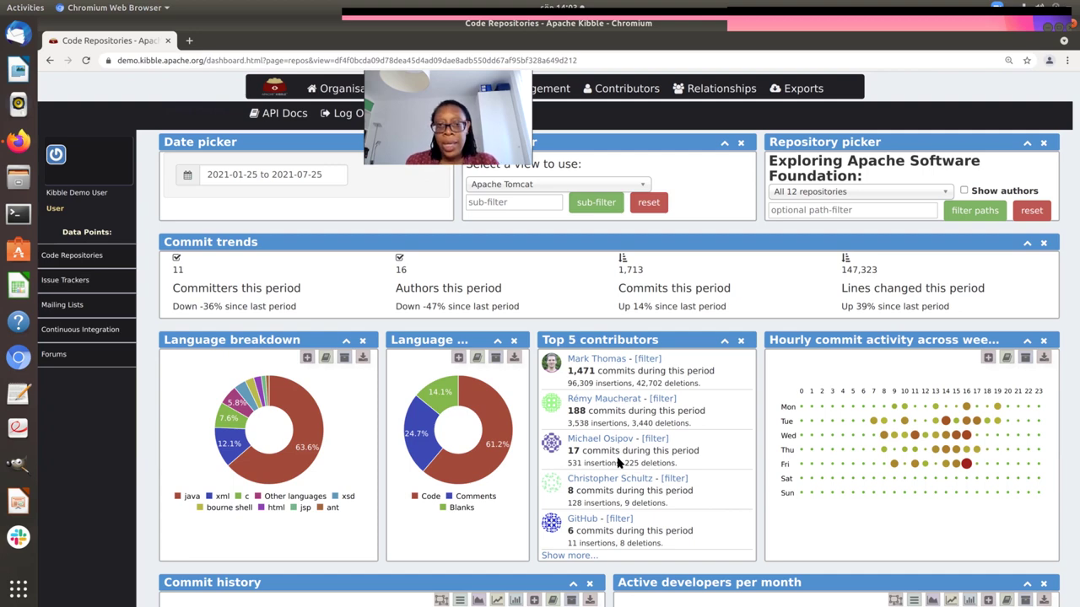
Examine the Apache Tomcat repository charts, from top contributors and commit history to code evolution, top repos and Pony Factors.
scroll(618, 462, down, 1)
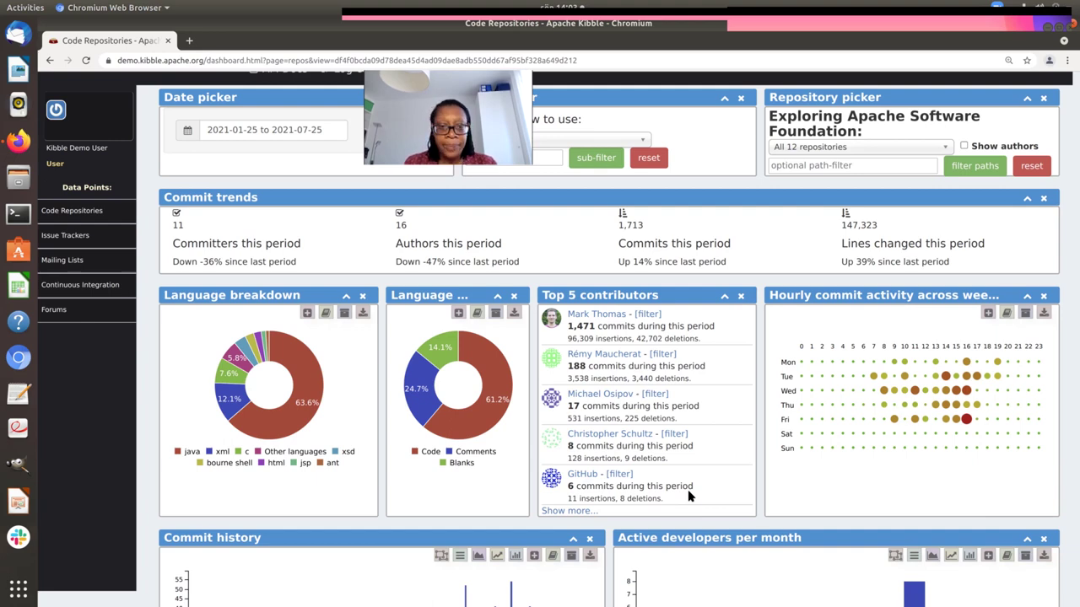
scroll(688, 489, down, 3)
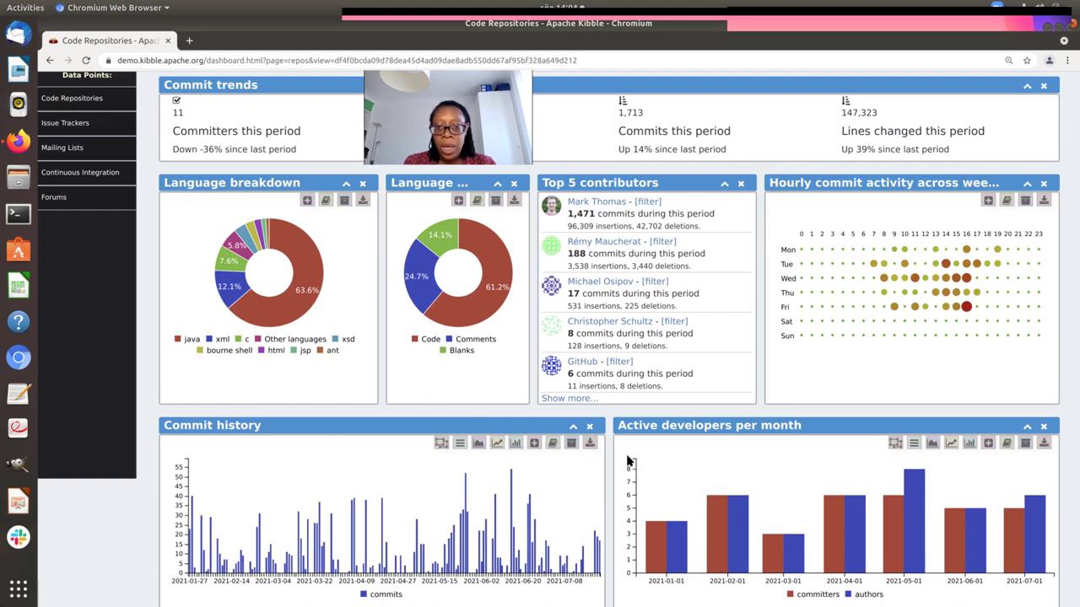
scroll(685, 493, down, 2)
scroll(687, 495, down, 1)
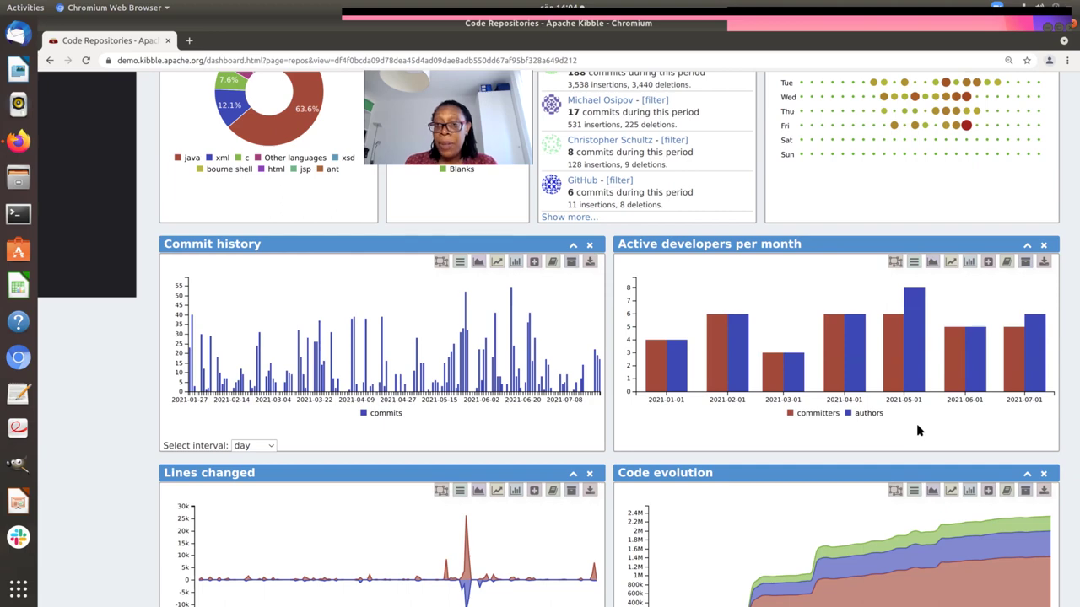
scroll(916, 424, down, 4)
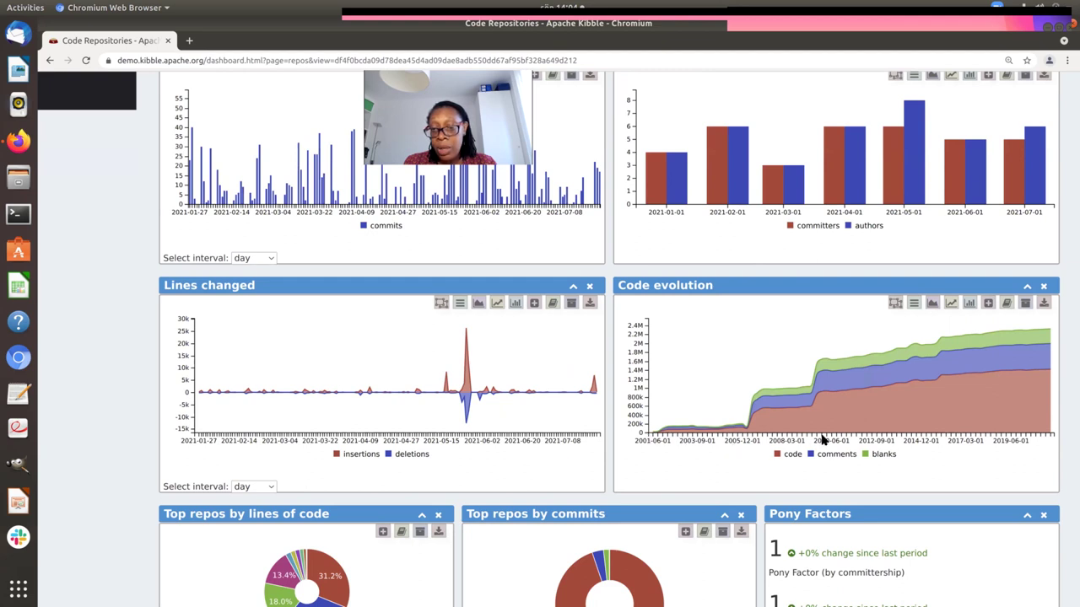
mouse_move(747, 431)
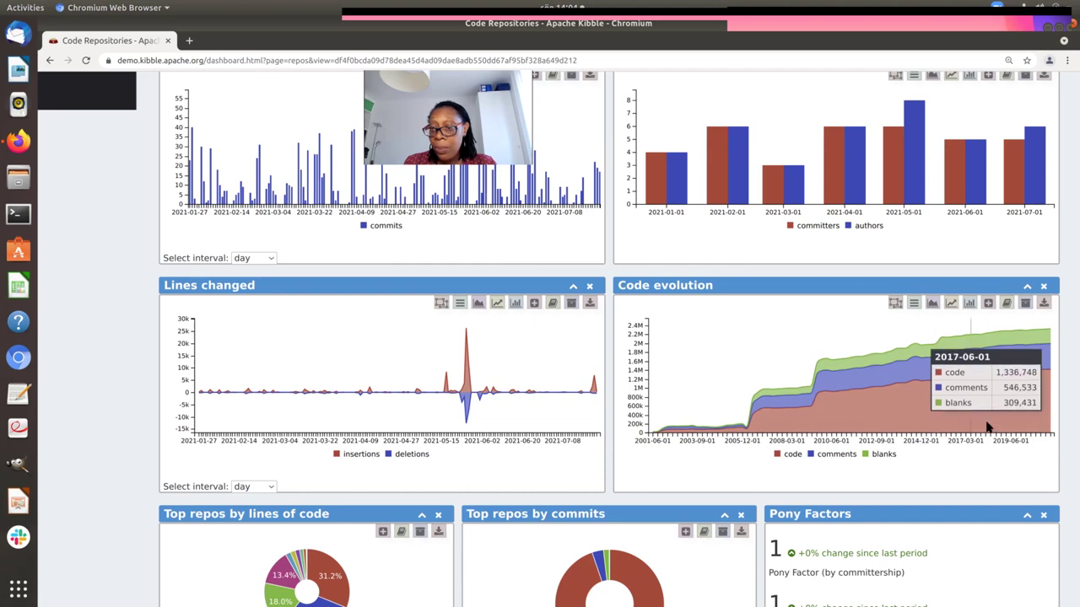
scroll(921, 438, down, 1)
scroll(920, 438, down, 2)
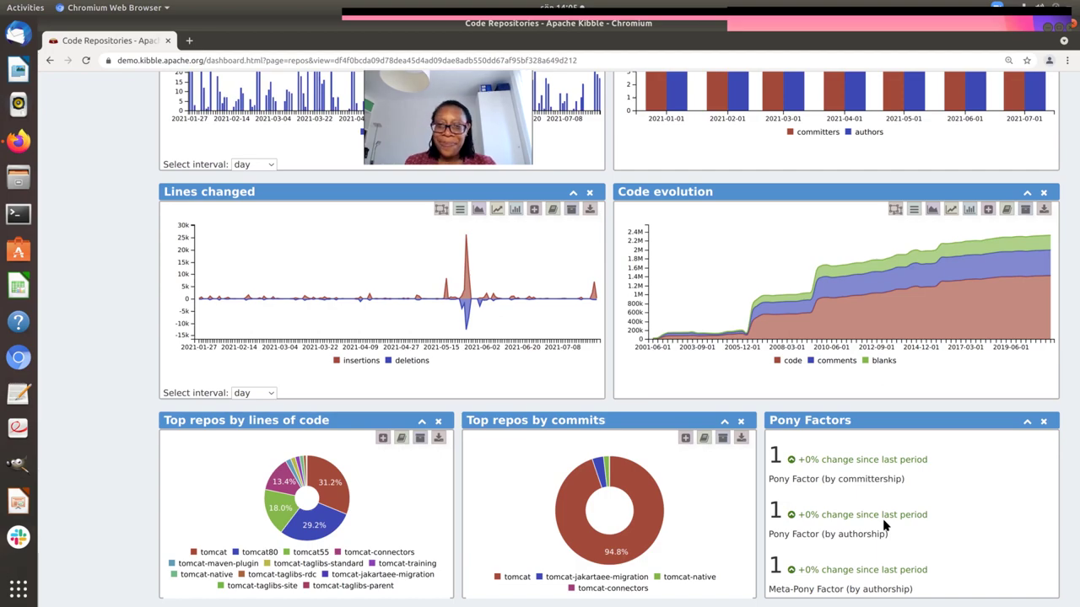
scroll(884, 525, up, 10)
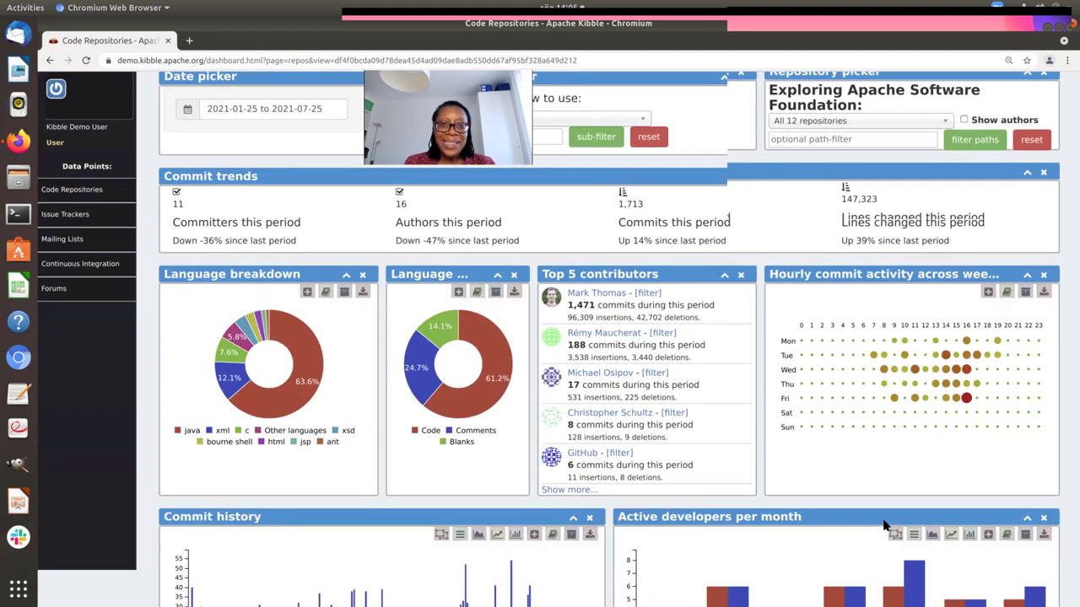
scroll(884, 525, up, 2)
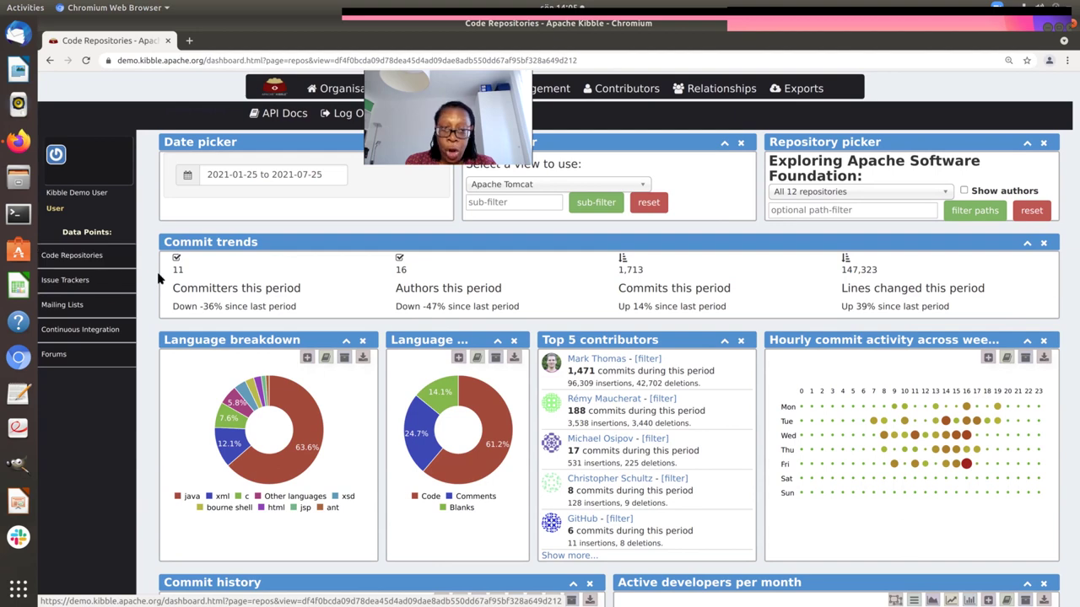
Open the issue tracker data for Apache Tomcat and examine its trends, charts and top issue openers and closers.
click(82, 281)
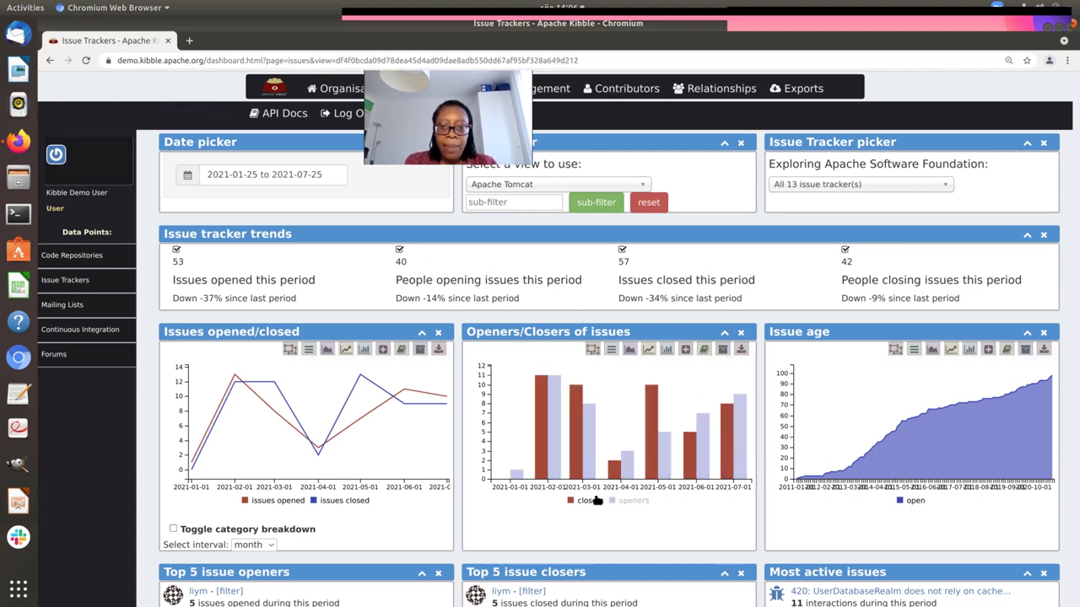
scroll(595, 500, down, 3)
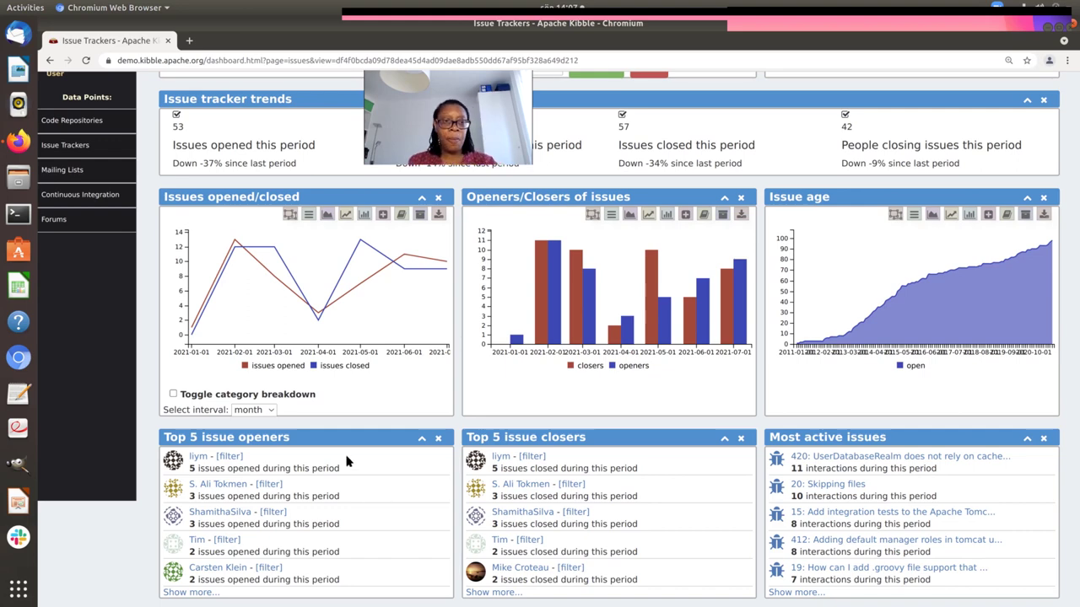
Open the mailing list data for Apache Tomcat and examine emails, topics and authors over time.
click(89, 171)
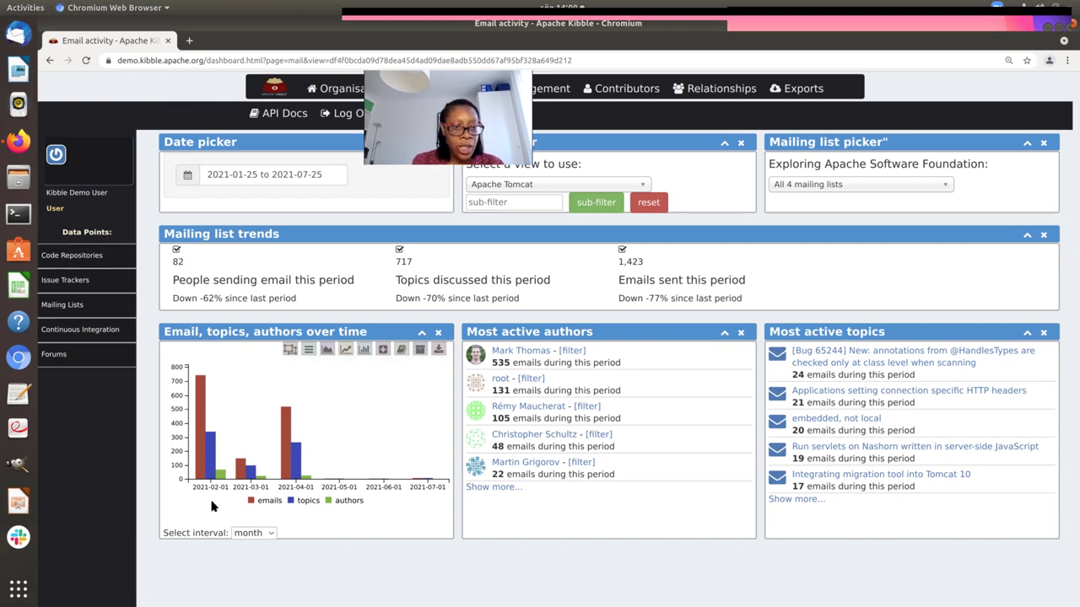
mouse_move(212, 465)
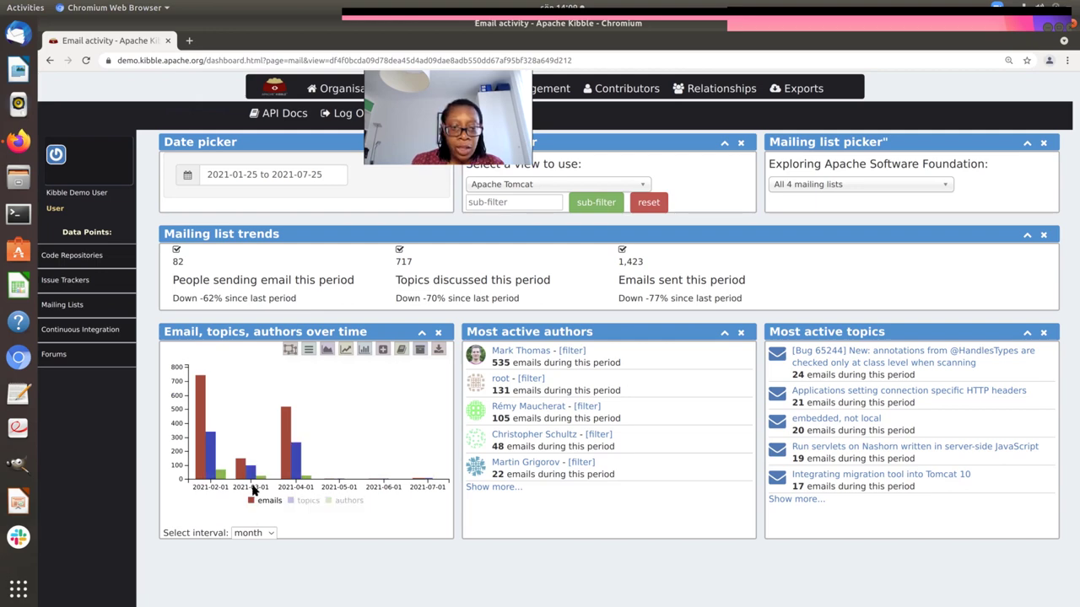
mouse_move(303, 481)
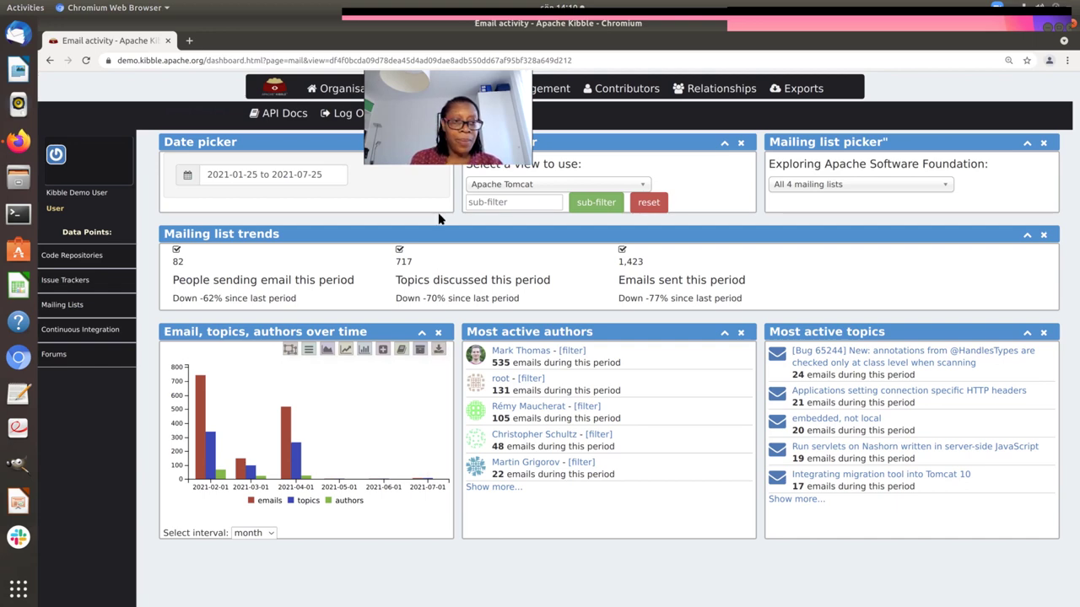
Open the community engagement page and examine the Pony Factor charts for the codebase and email.
click(547, 96)
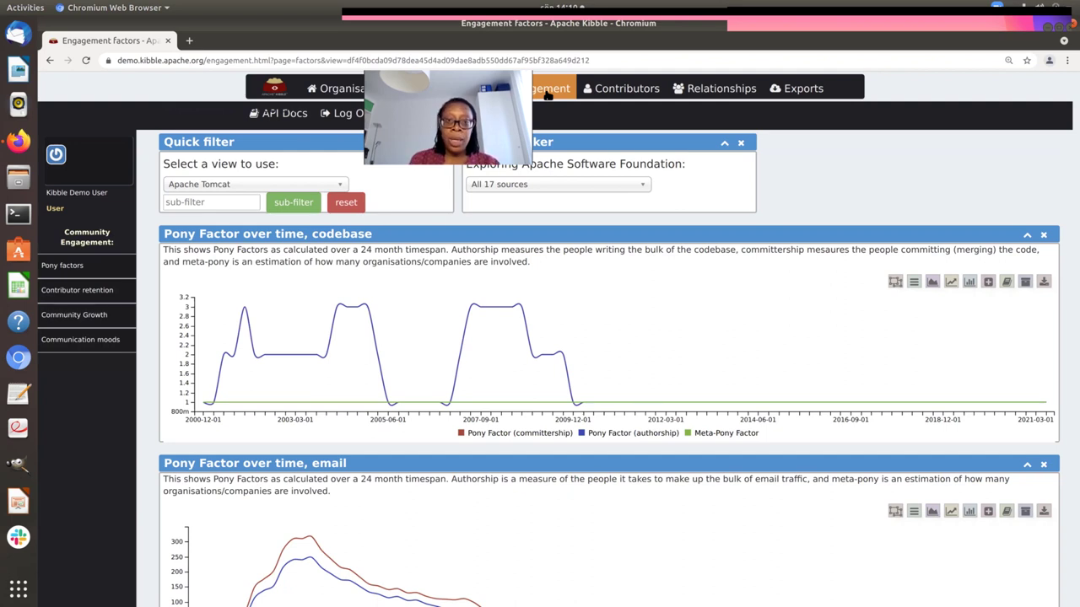
mouse_move(478, 348)
scroll(478, 348, down, 4)
scroll(477, 348, up, 4)
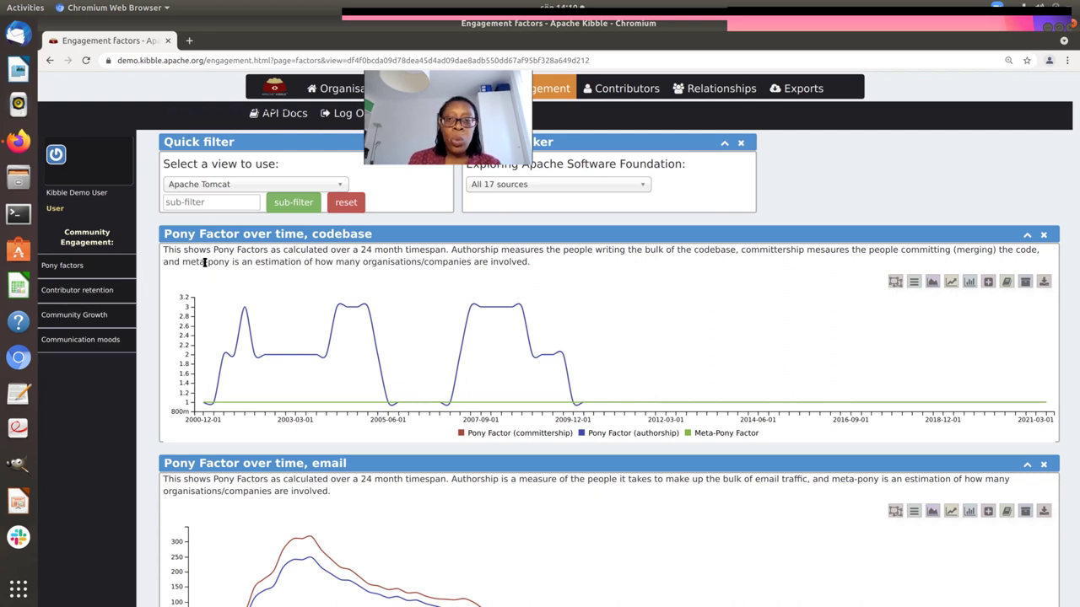
Open the contributor retention page and examine the retention over time charts for codebase, email and issue trackers.
click(89, 291)
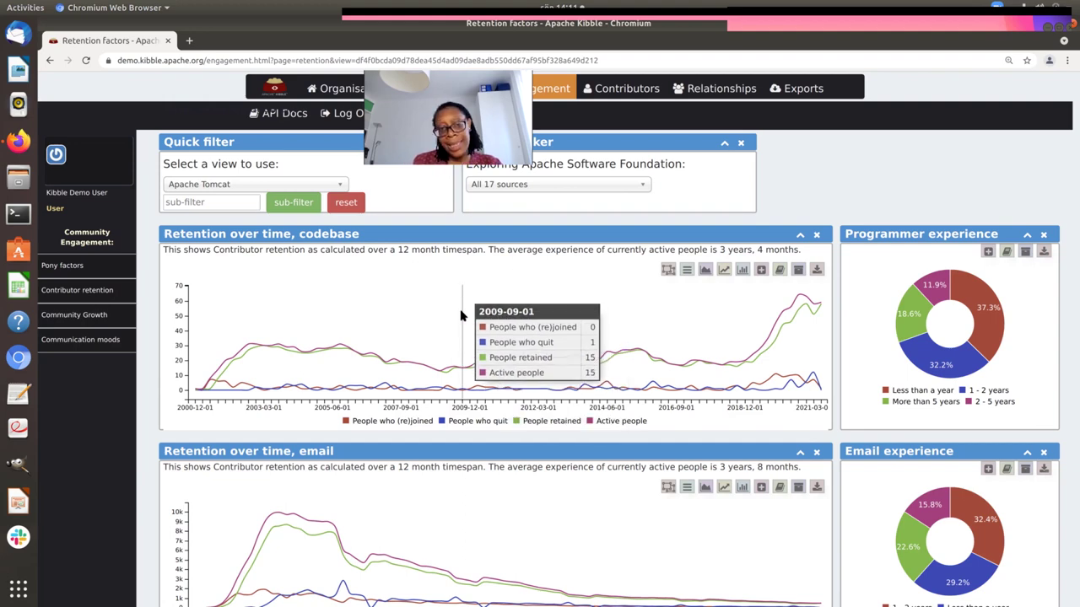
scroll(461, 315, down, 2)
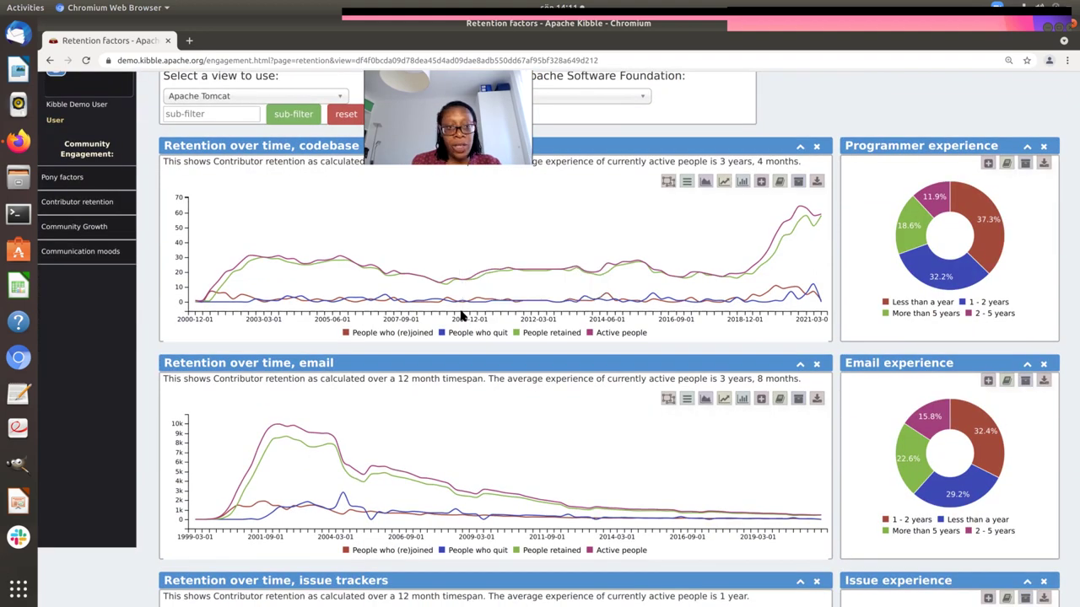
scroll(462, 315, up, 2)
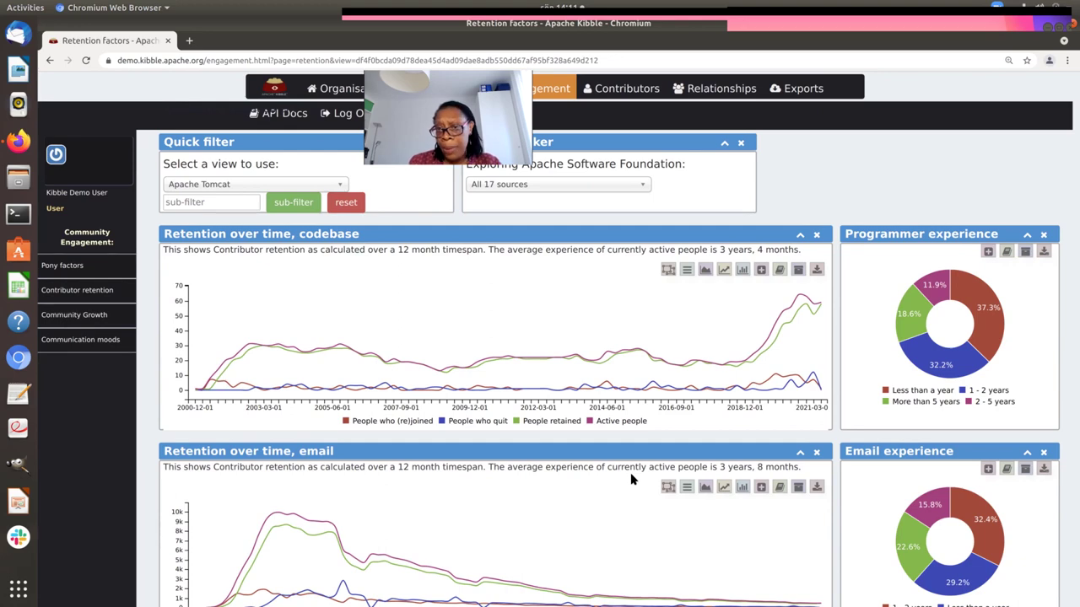
scroll(630, 472, down, 3)
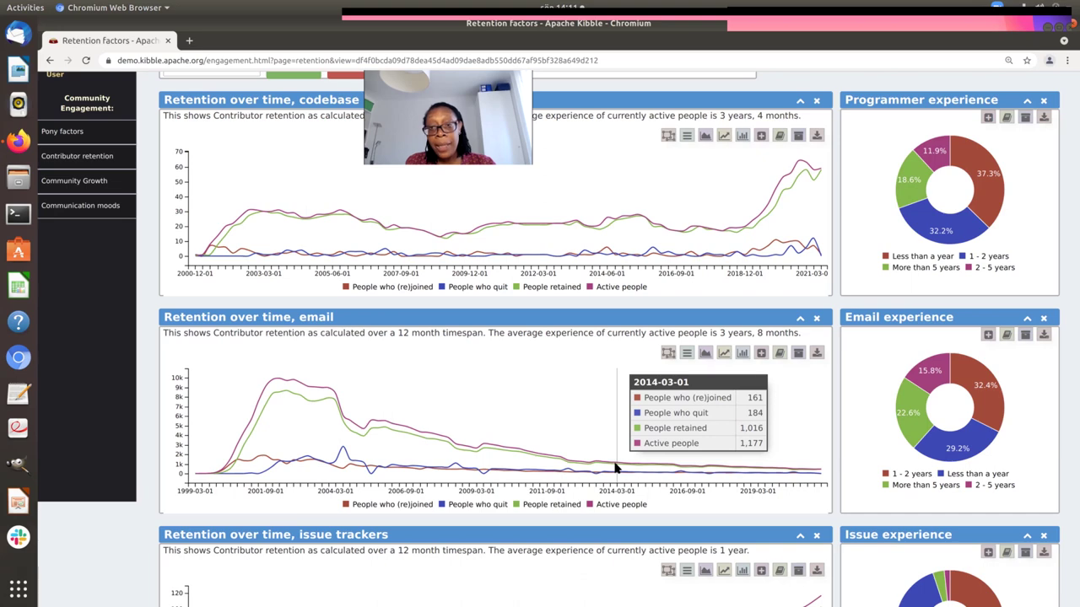
scroll(615, 467, down, 3)
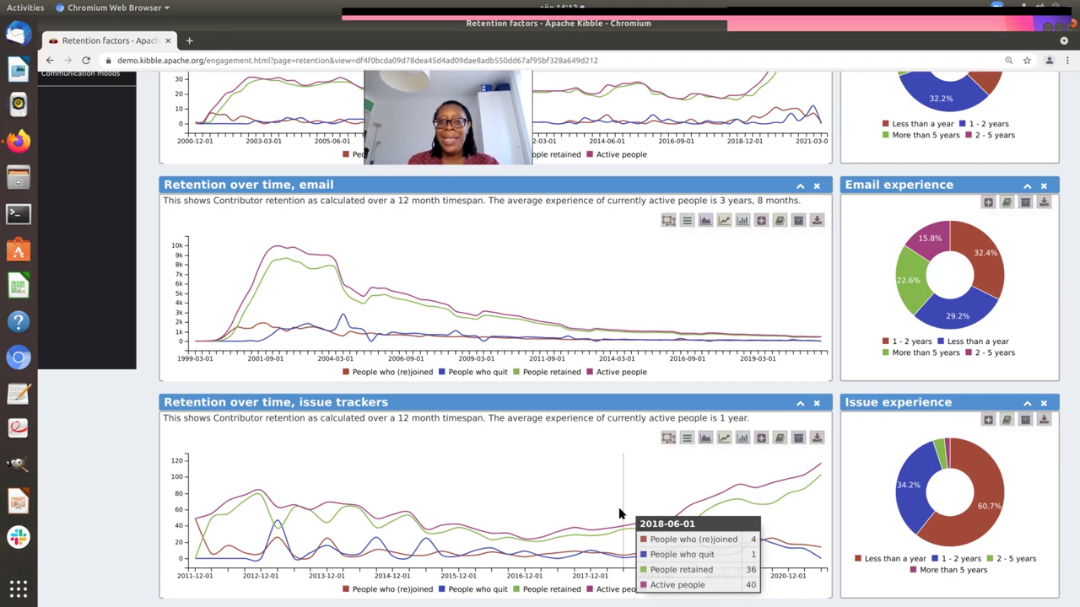
scroll(617, 454, up, 3)
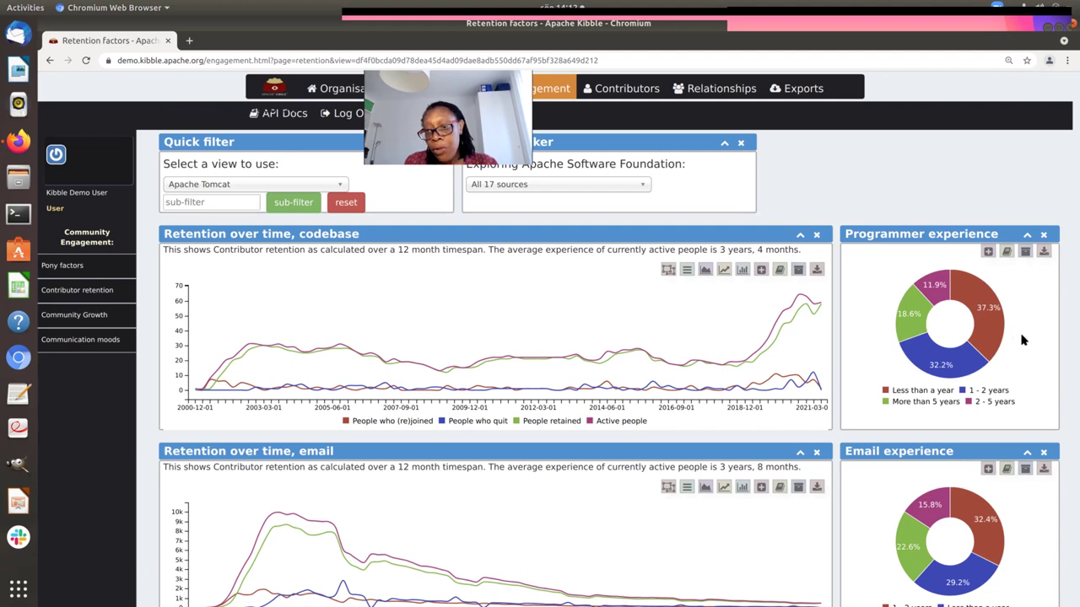
Examine the programmer, email and issue experience charts on the contributor retention page.
mouse_move(998, 317)
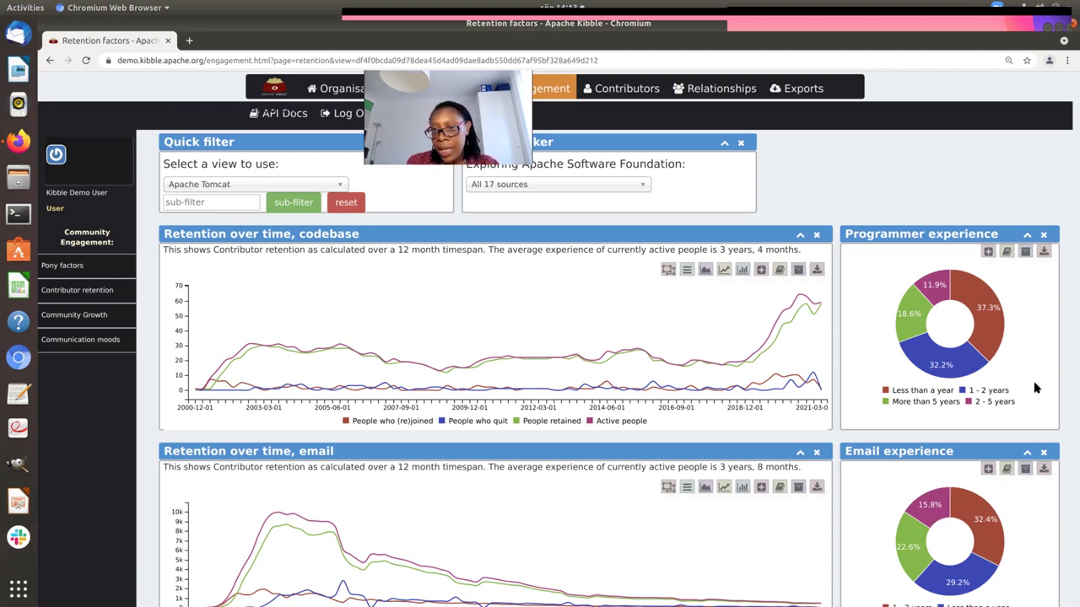
scroll(1021, 381, down, 1)
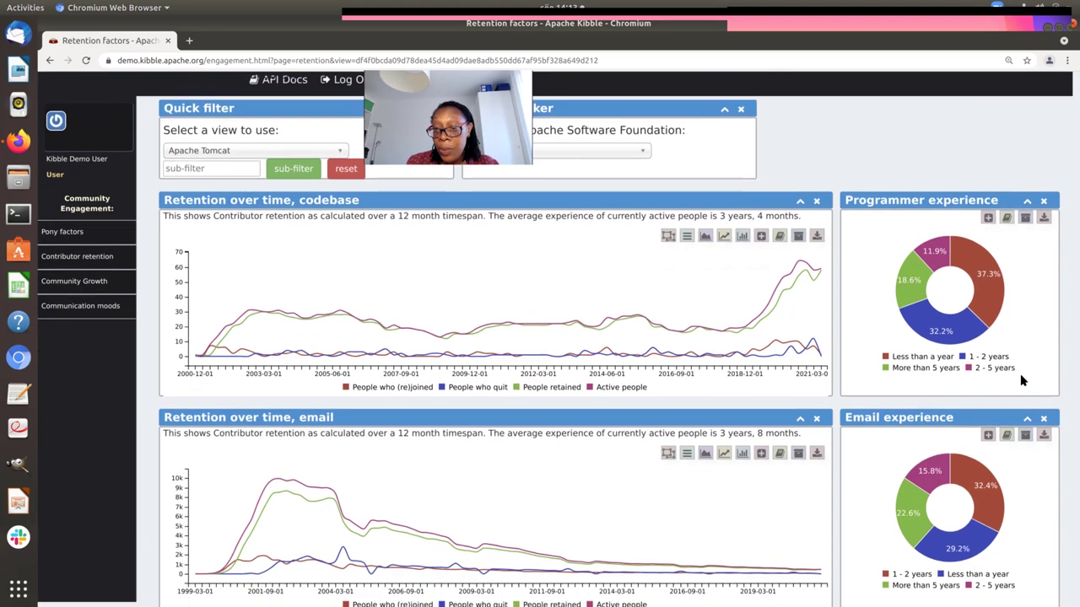
scroll(1020, 376, down, 3)
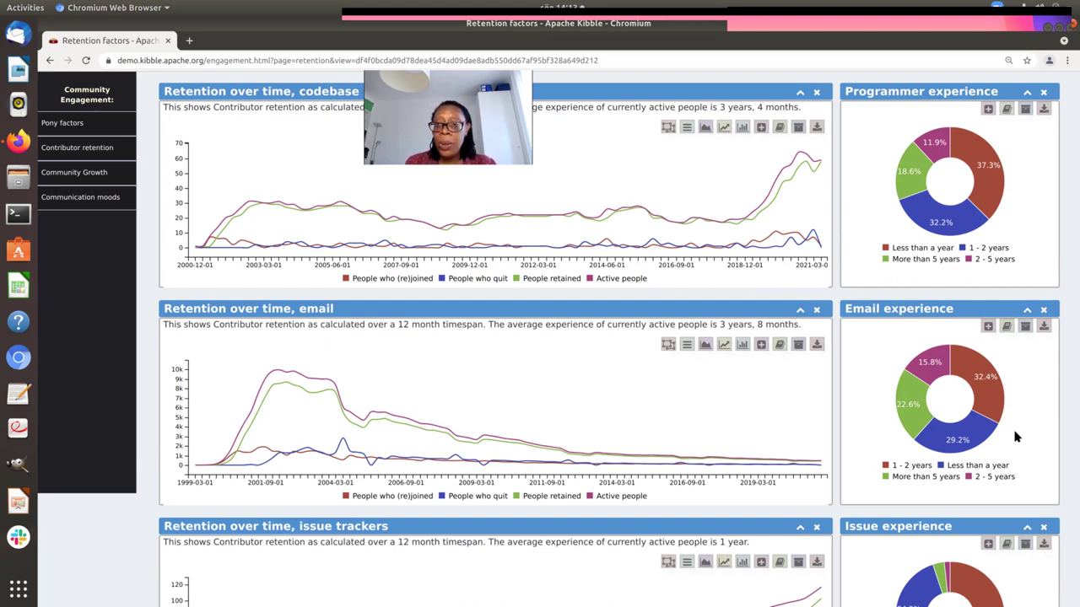
scroll(1015, 436, down, 3)
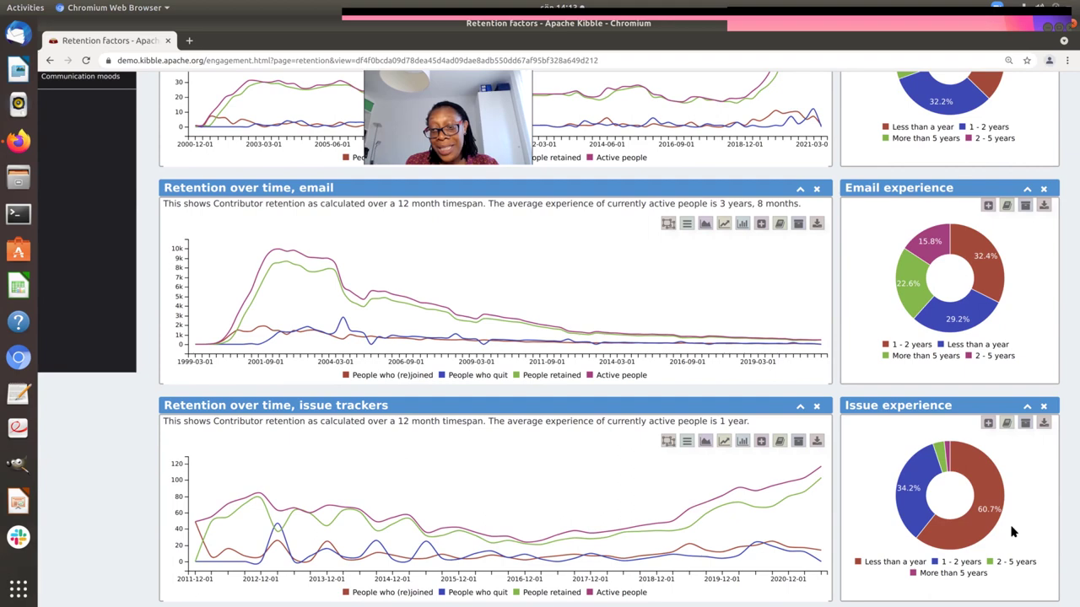
mouse_move(997, 524)
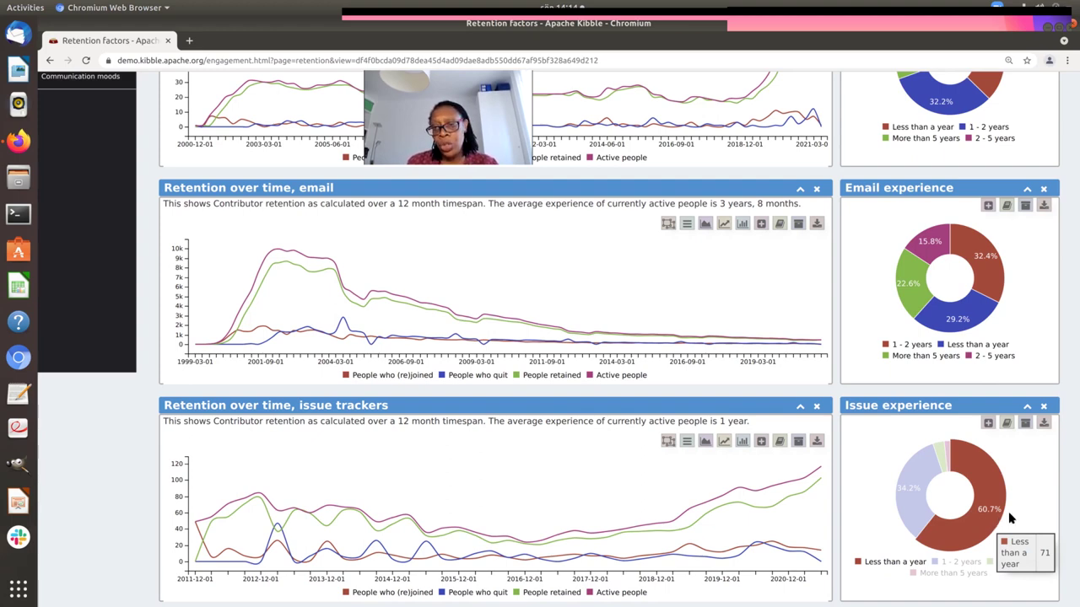
scroll(1036, 504, down, 1)
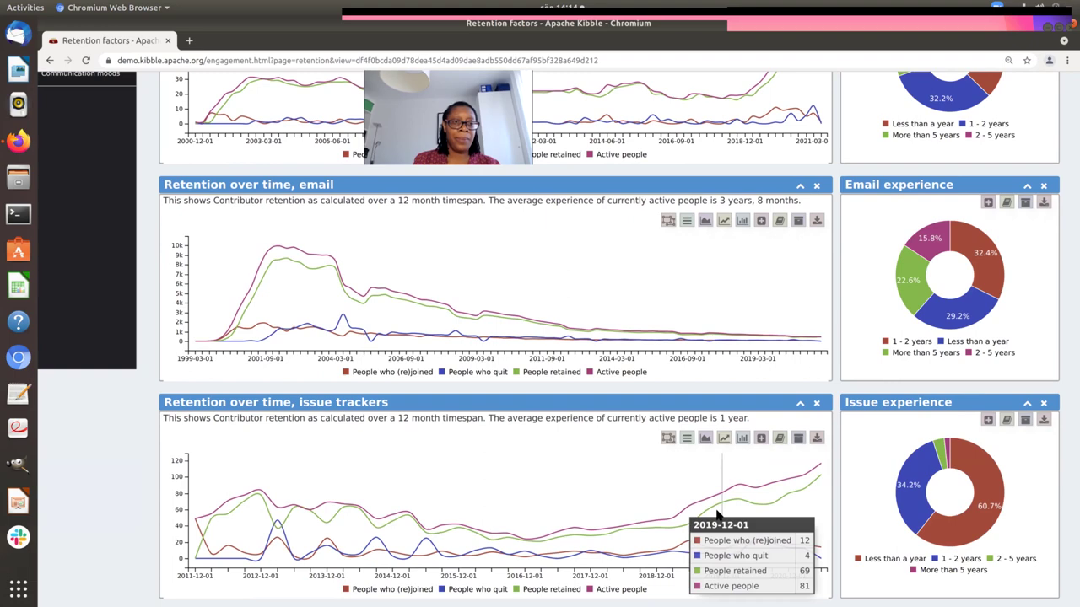
scroll(717, 515, up, 3)
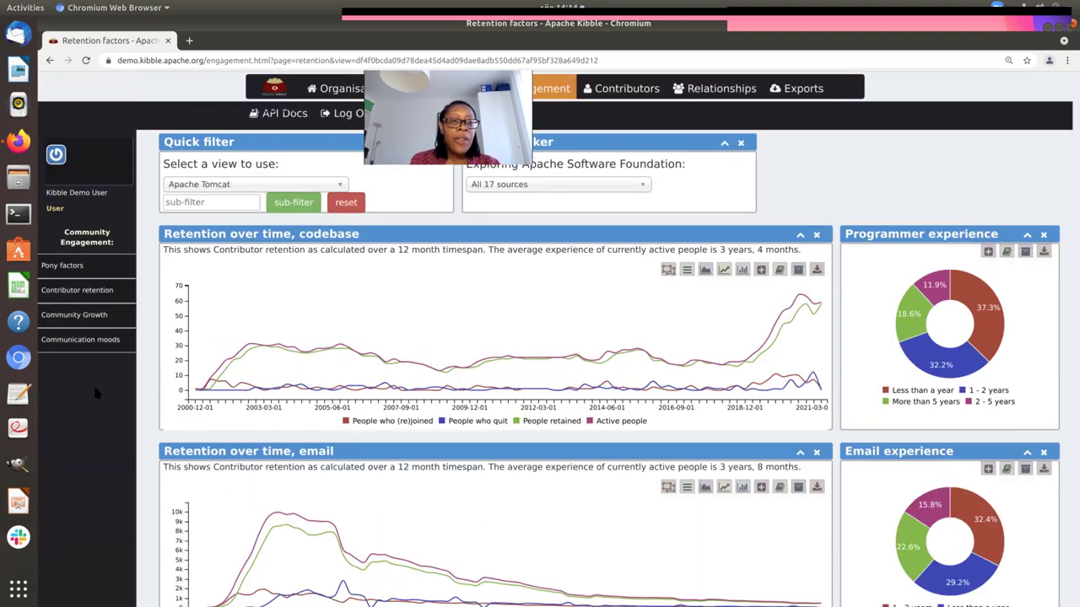
Open the community growth page and examine the date range options and the regular and newcomer shares of code and issue contributors.
click(92, 315)
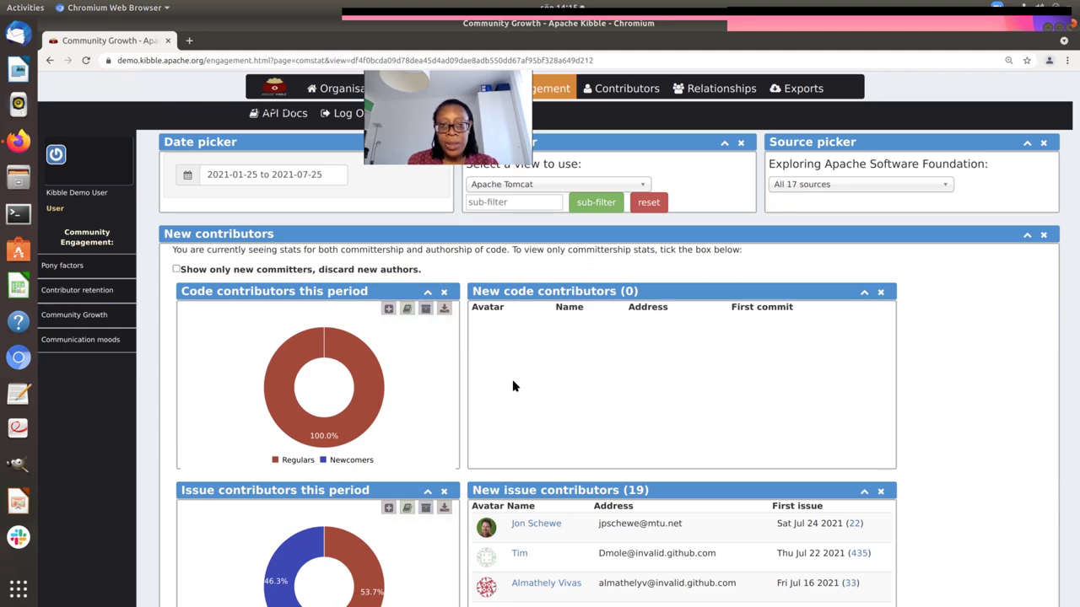
click(338, 175)
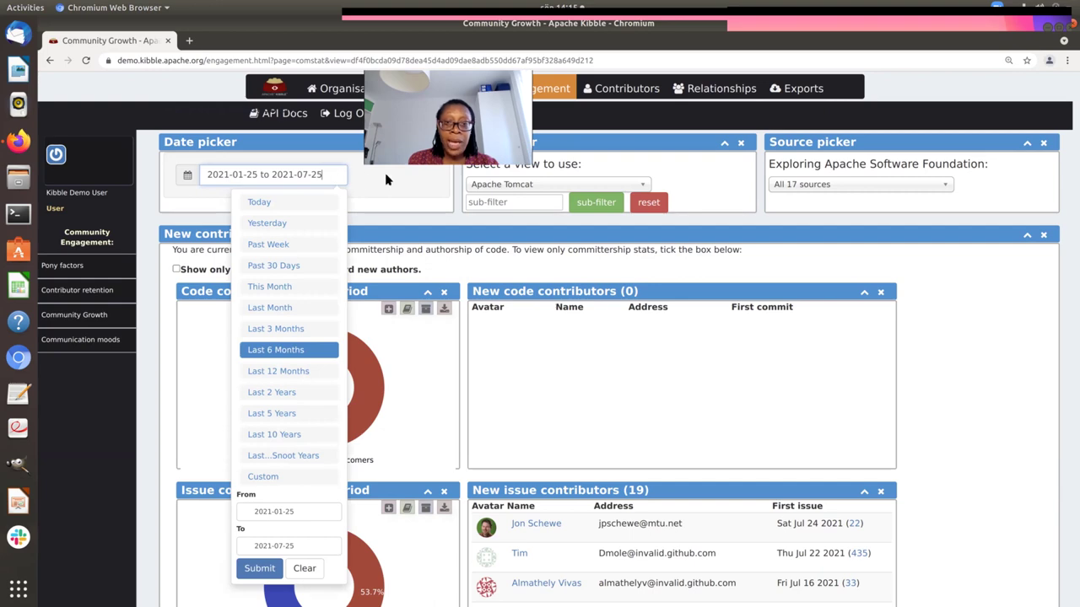
click(385, 179)
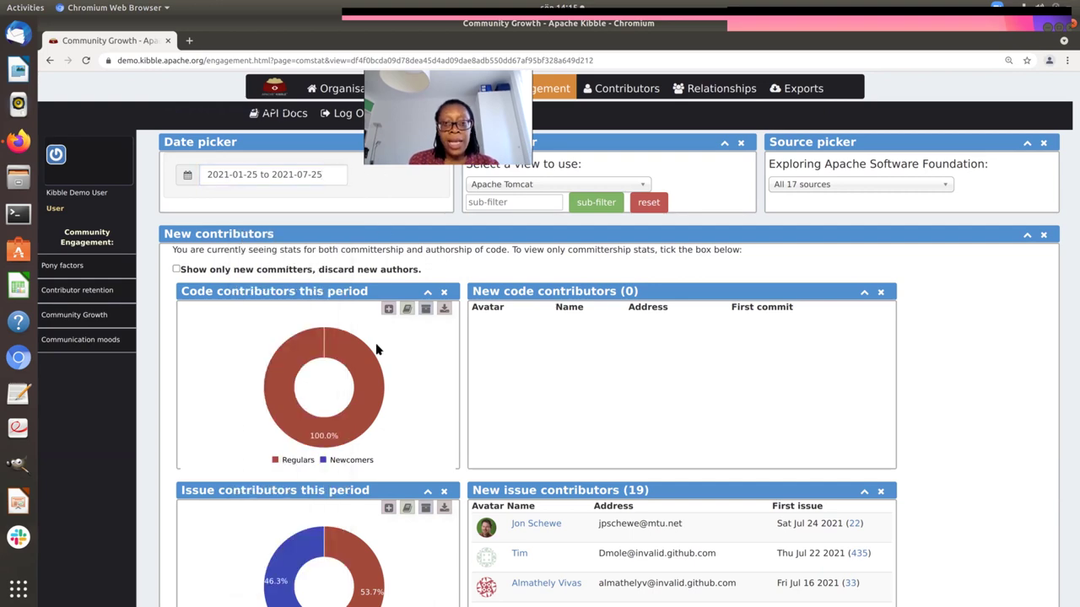
mouse_move(341, 432)
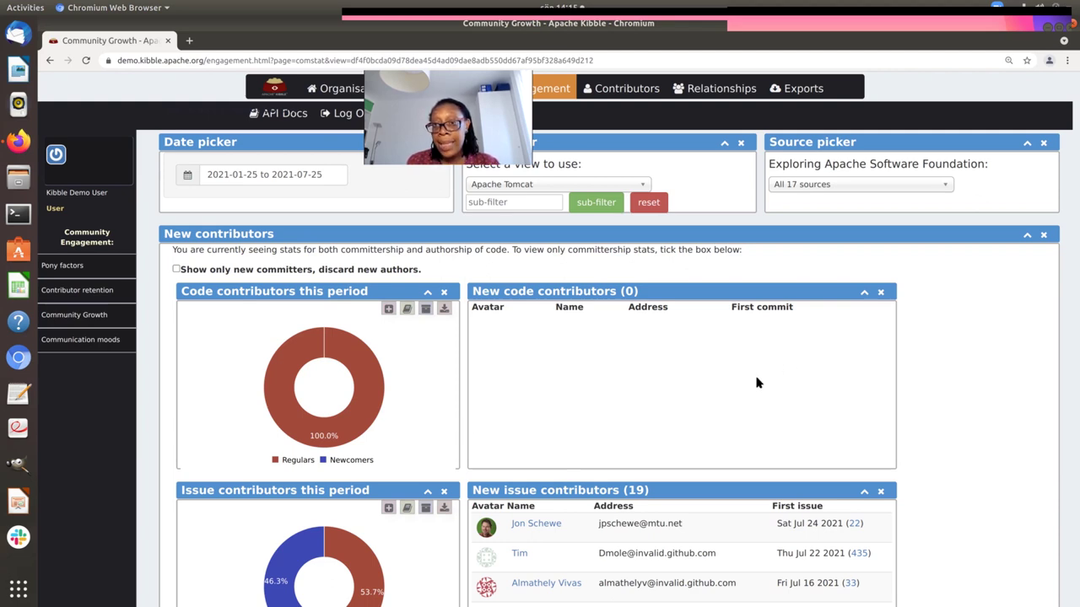
scroll(779, 392, down, 3)
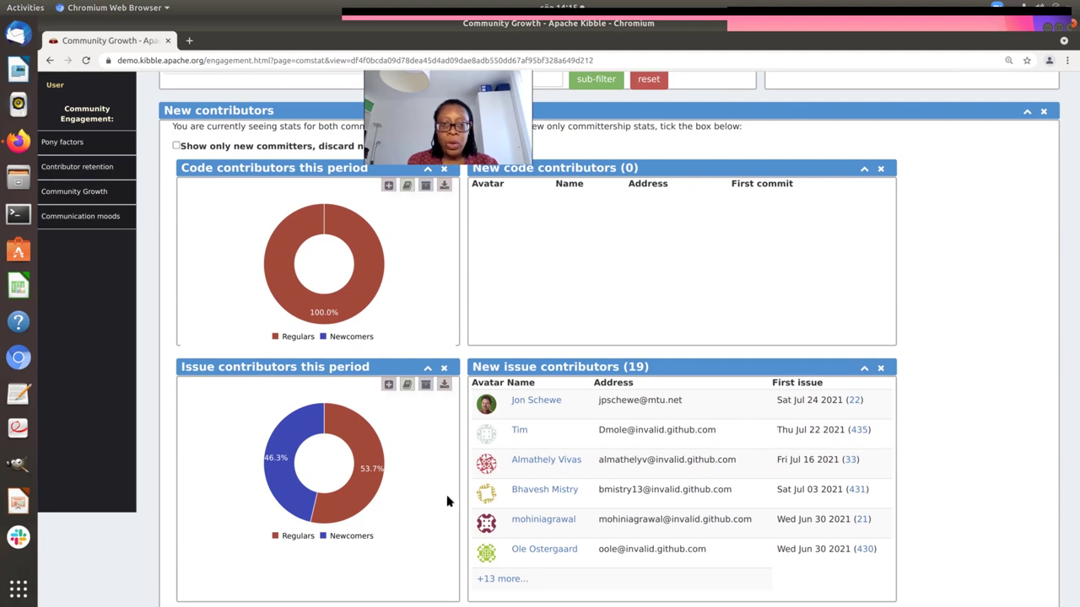
mouse_move(365, 499)
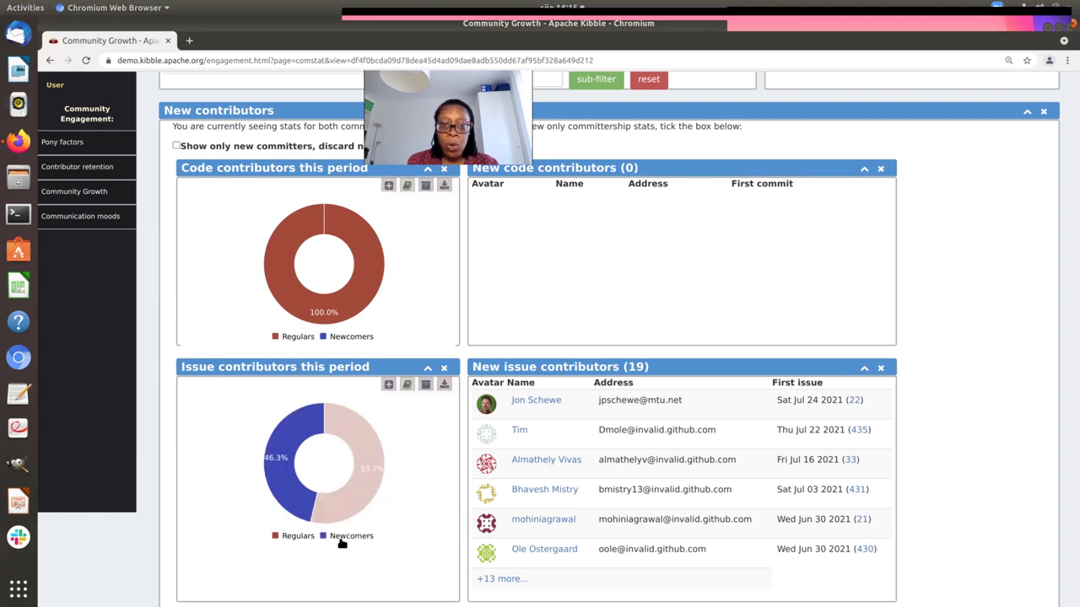
mouse_move(276, 494)
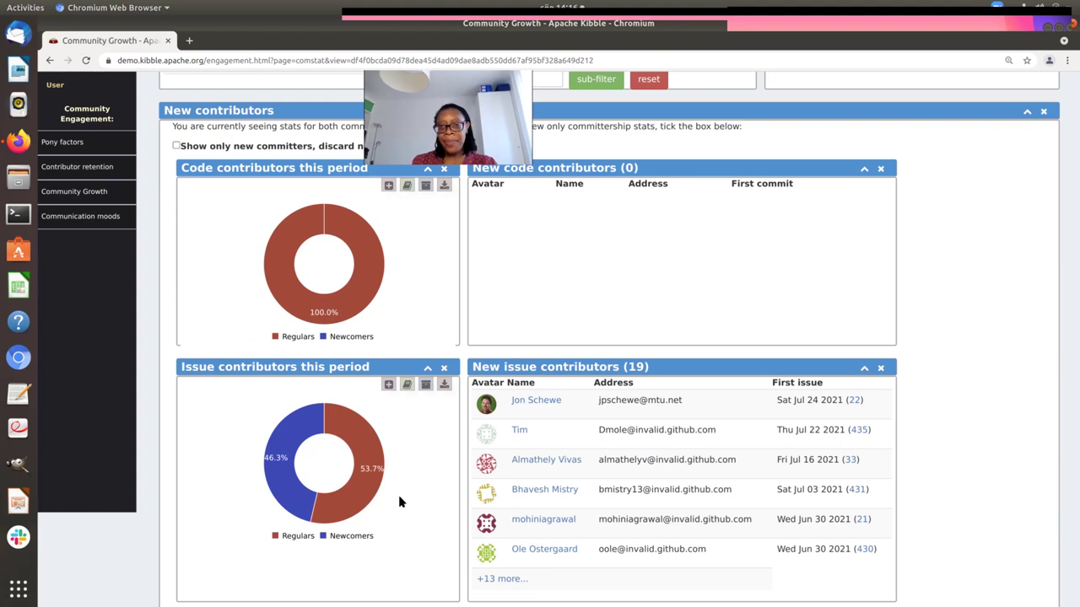
Open the communication moods page and examine the overall mail mood, mood gauge and mood over time charts.
click(113, 220)
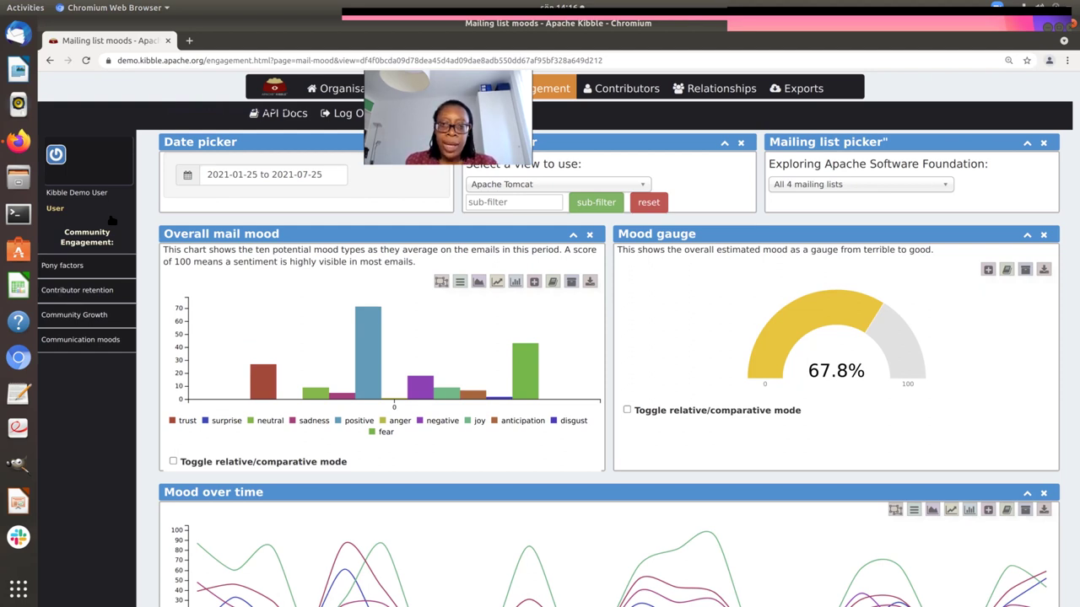
mouse_move(275, 307)
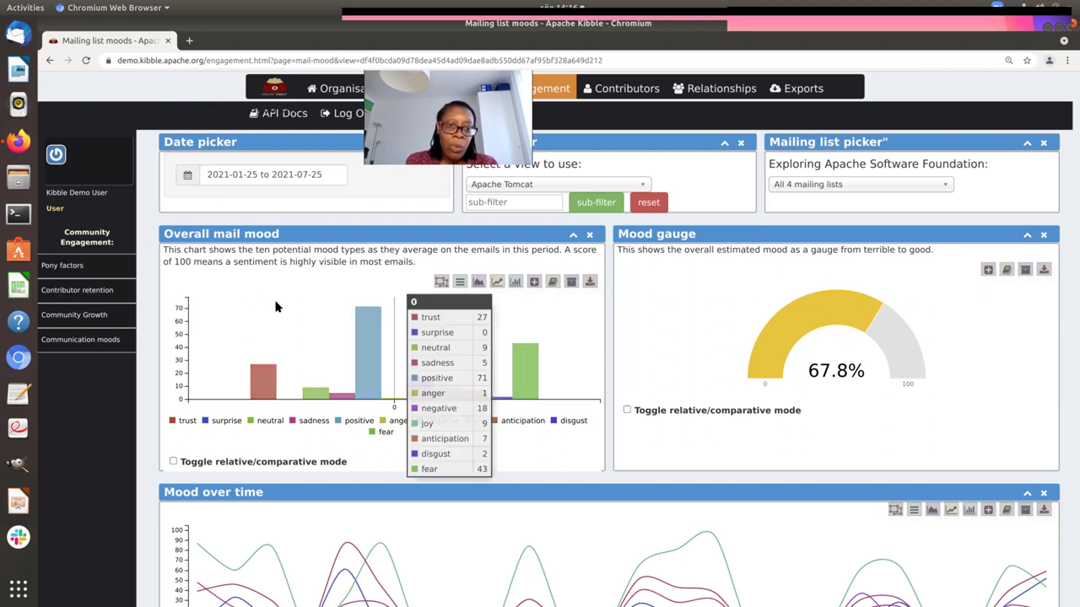
scroll(300, 290, down, 1)
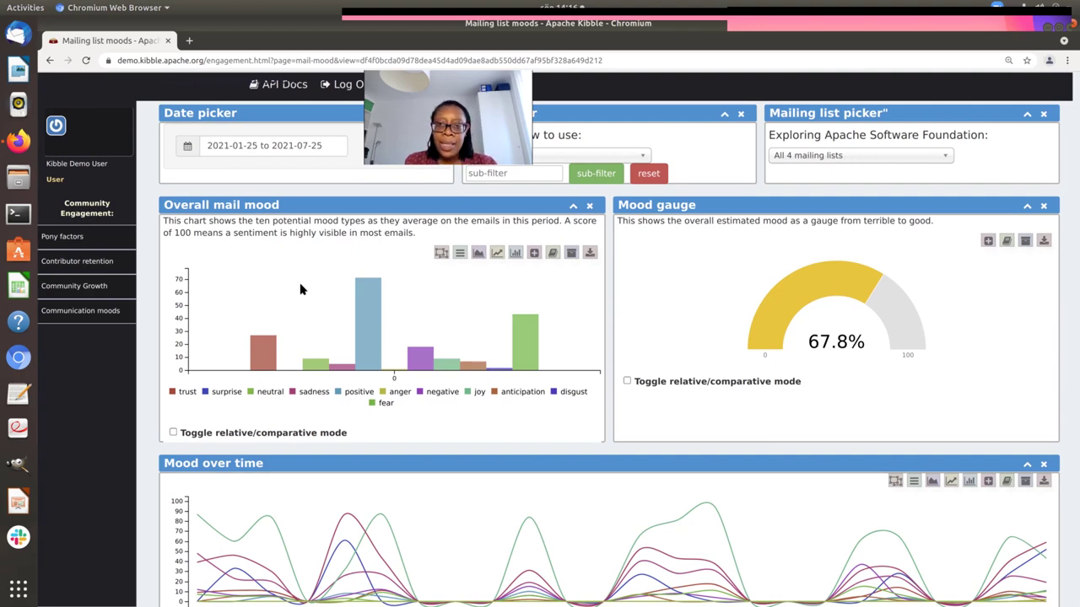
scroll(300, 287, down, 1)
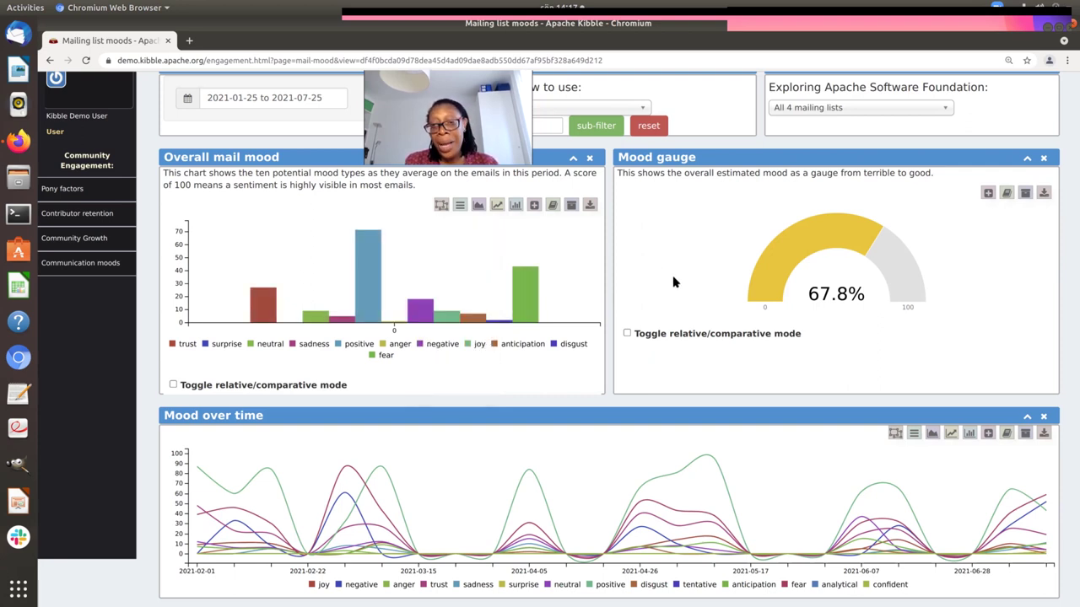
mouse_move(772, 288)
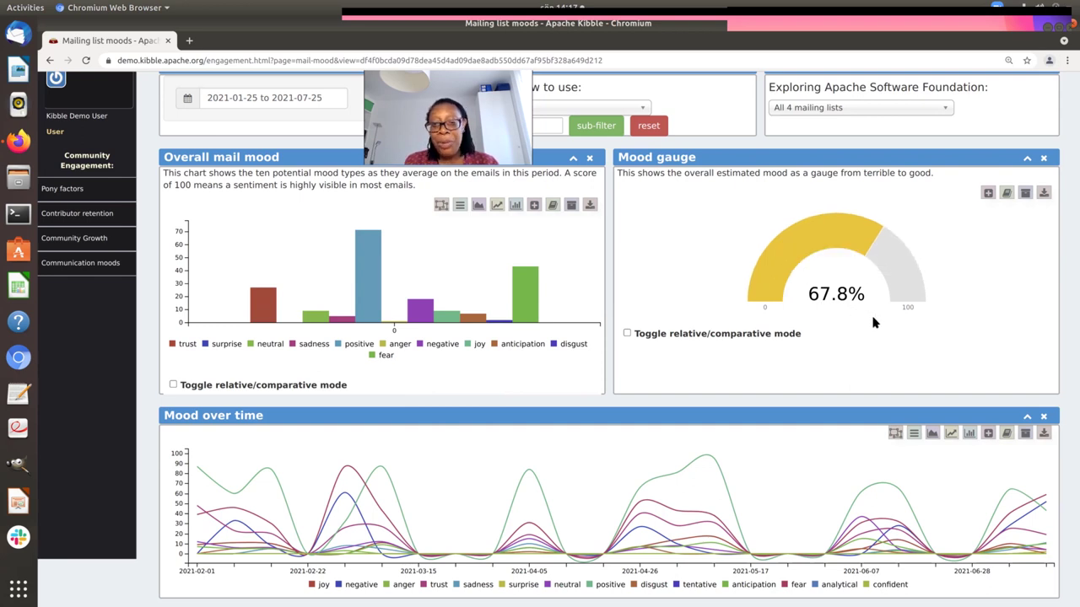
Turn on relative/comparative mode for the mood charts to compare against all lists, and turn it off again.
click(627, 334)
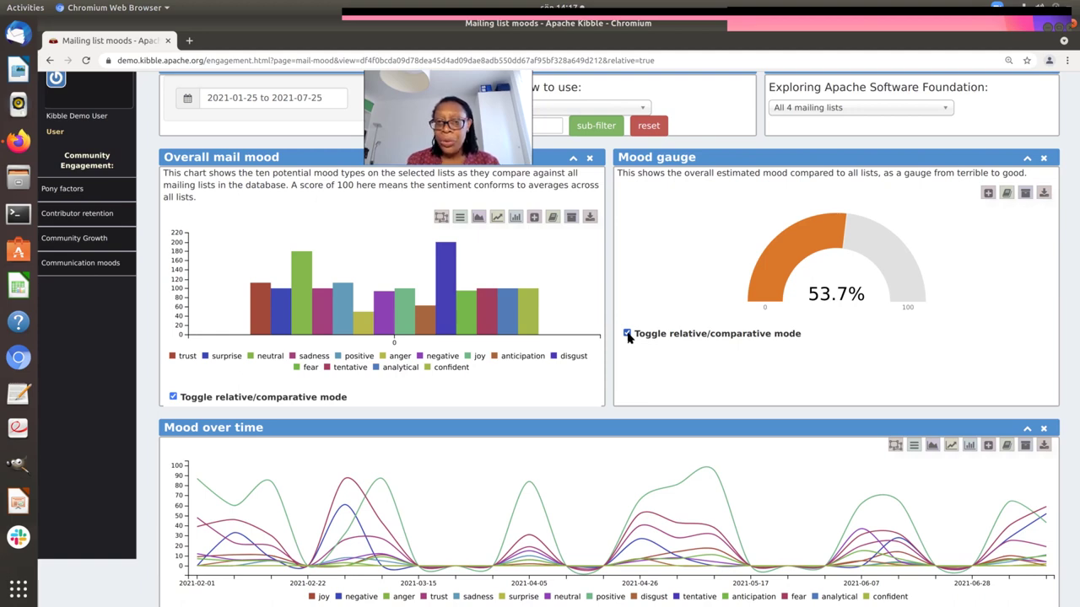
click(627, 334)
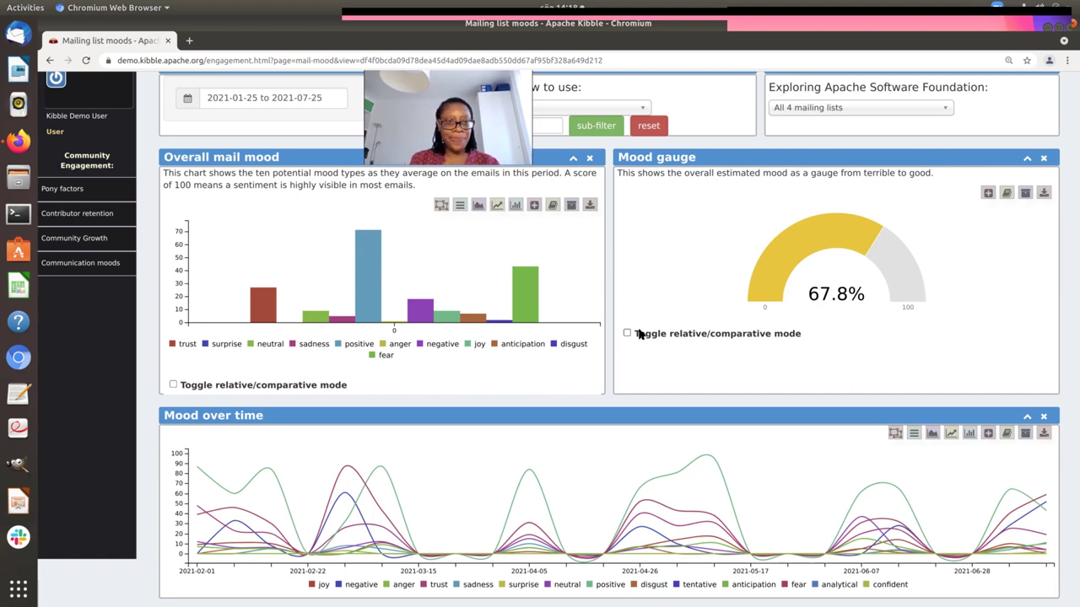
scroll(638, 334, up, 2)
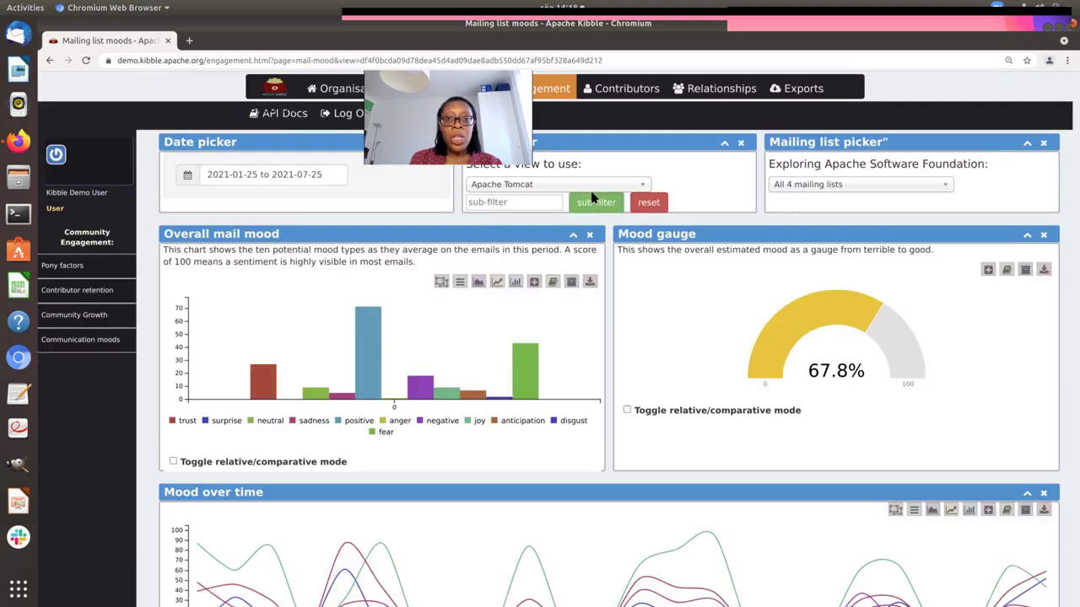
Open the contributors page and examine the date range options and the full Apache Tomcat contributor list.
click(613, 95)
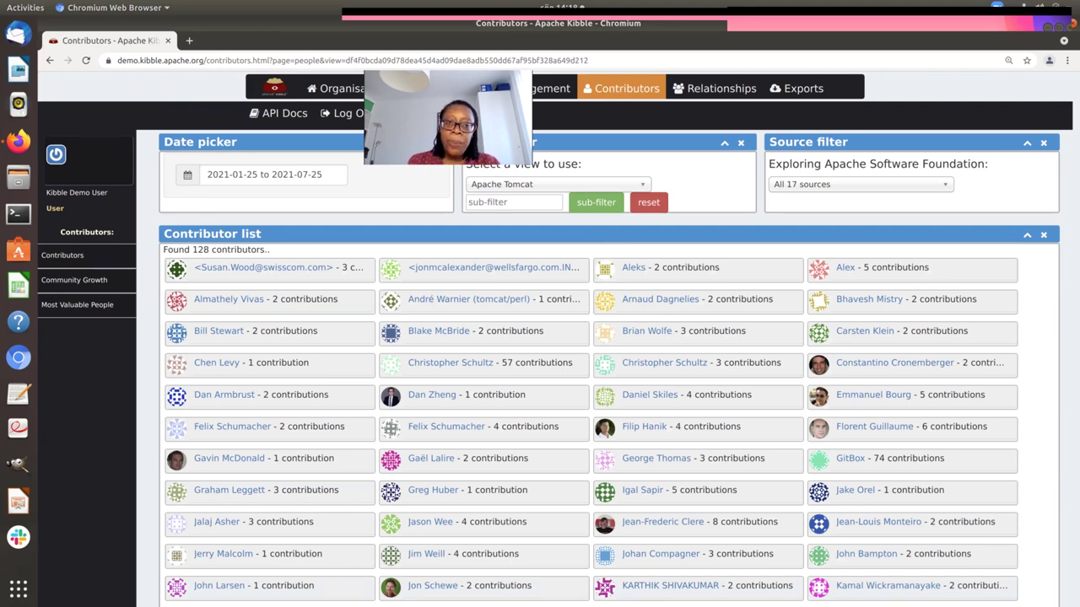
click(338, 178)
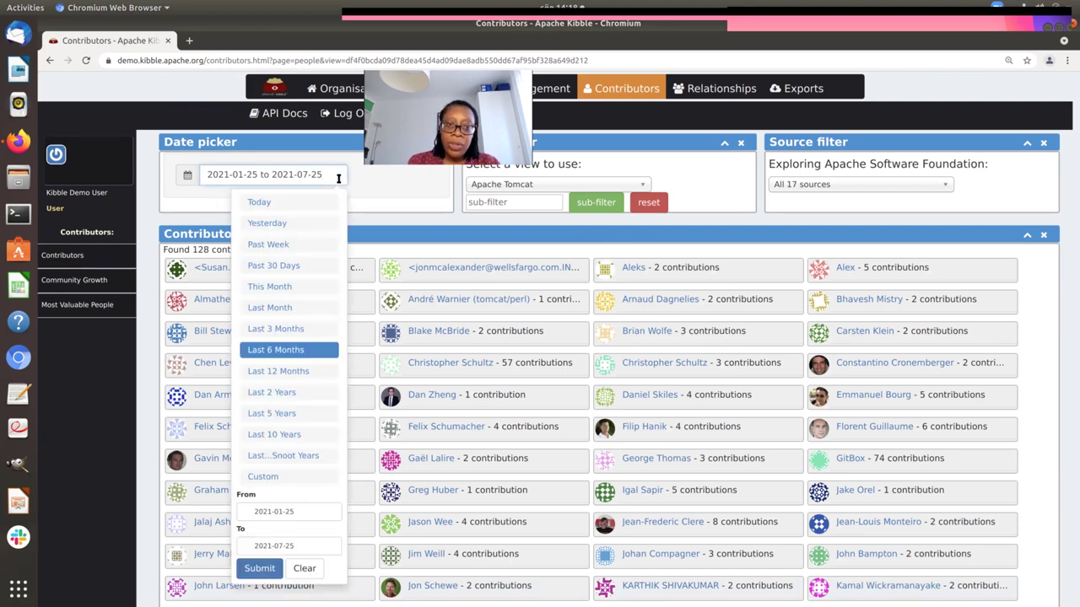
click(376, 179)
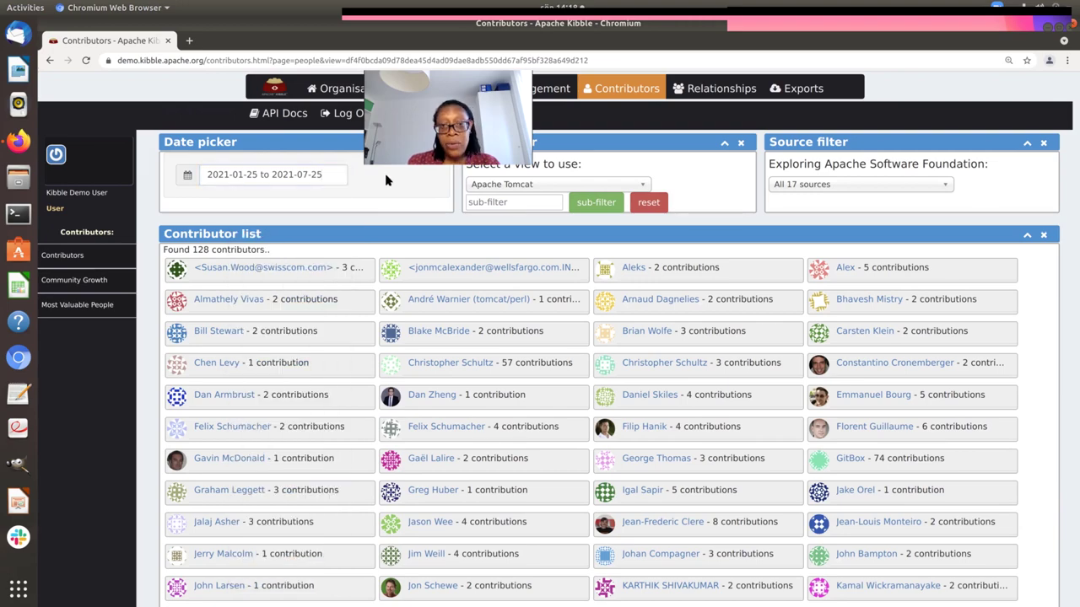
scroll(386, 180, down, 8)
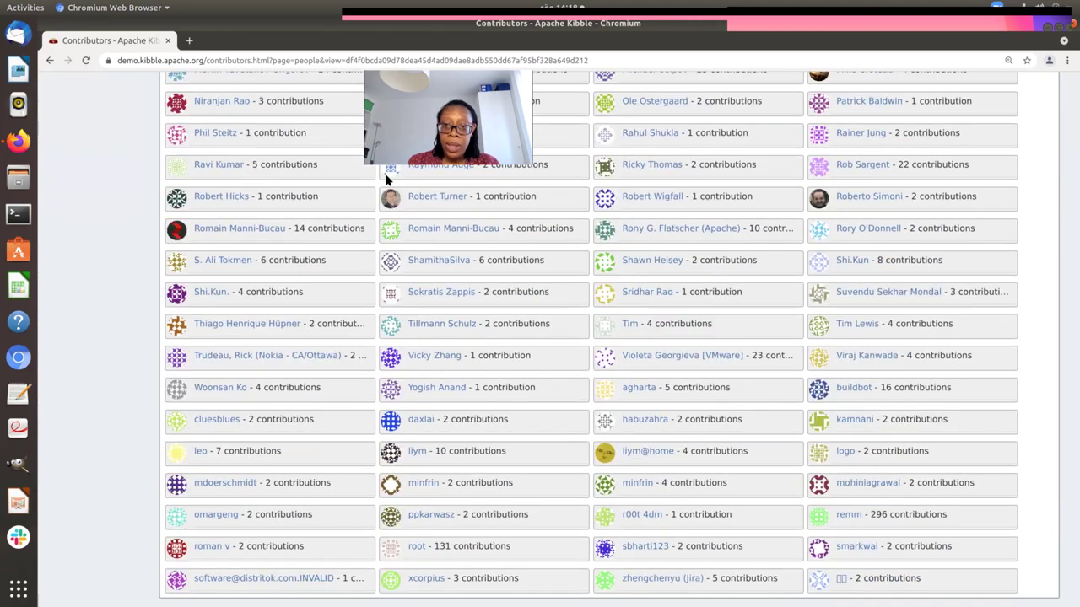
scroll(385, 179, up, 10)
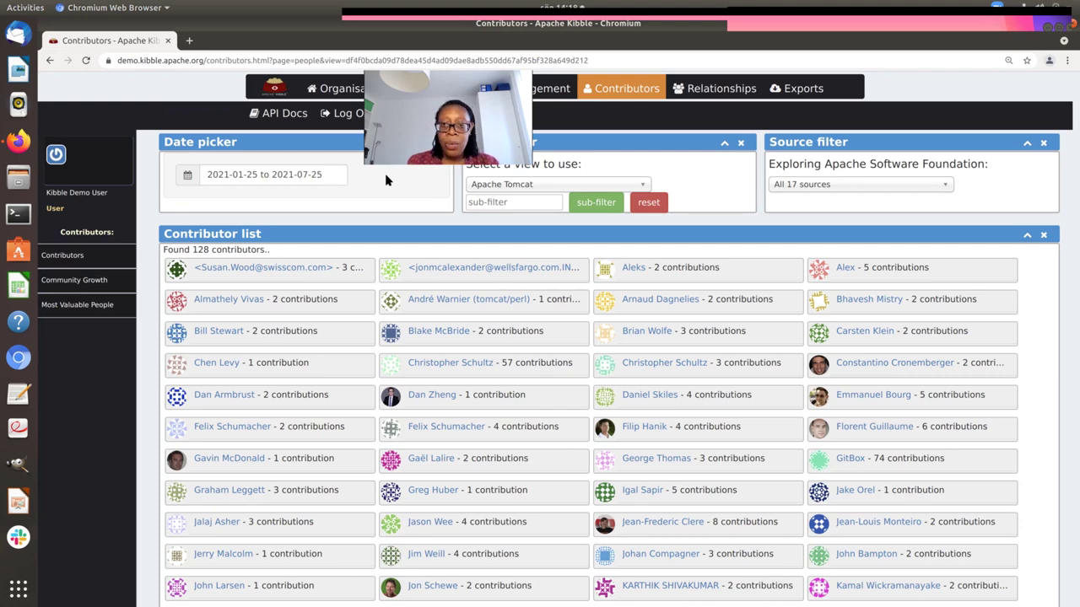
scroll(385, 180, down, 5)
scroll(385, 177, down, 3)
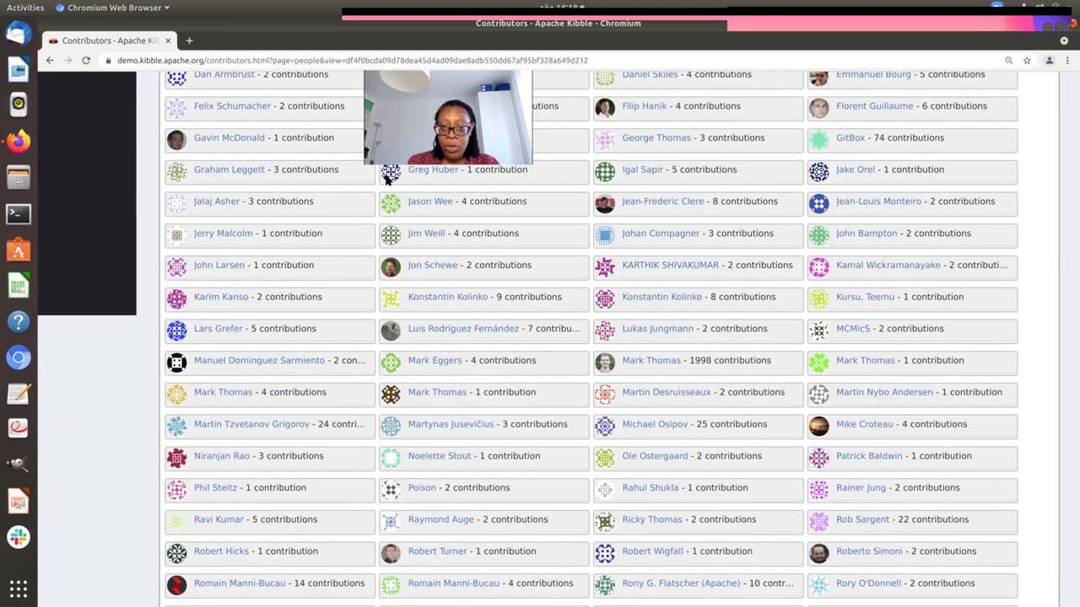
scroll(386, 176, down, 2)
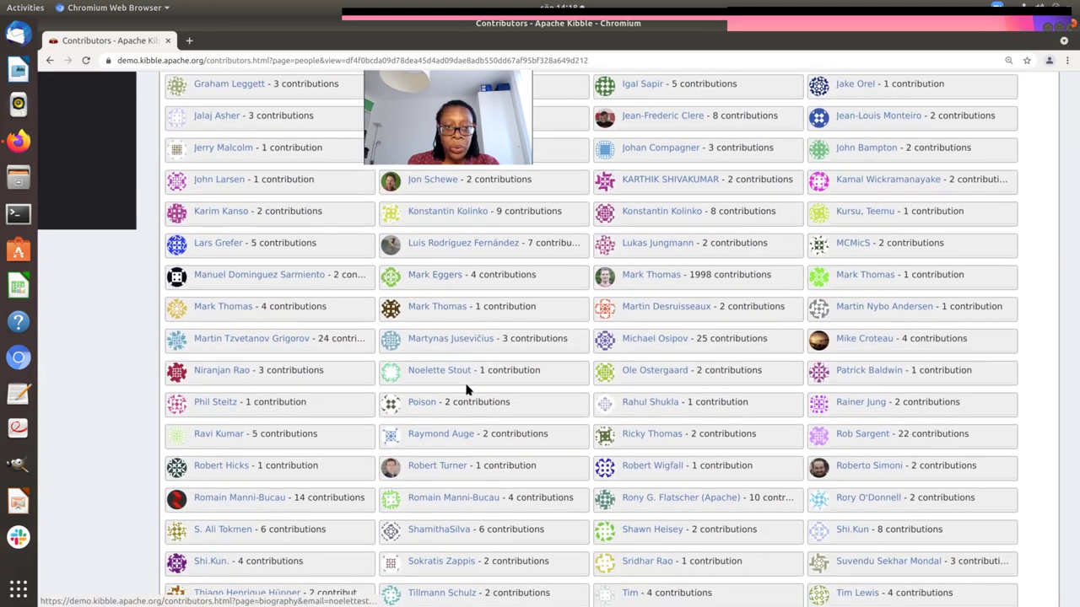
Open the biography of the contributor with 1998 contributions and examine their activity, lines changed, commits, top repositories, issues and email charts.
scroll(568, 349, up, 1)
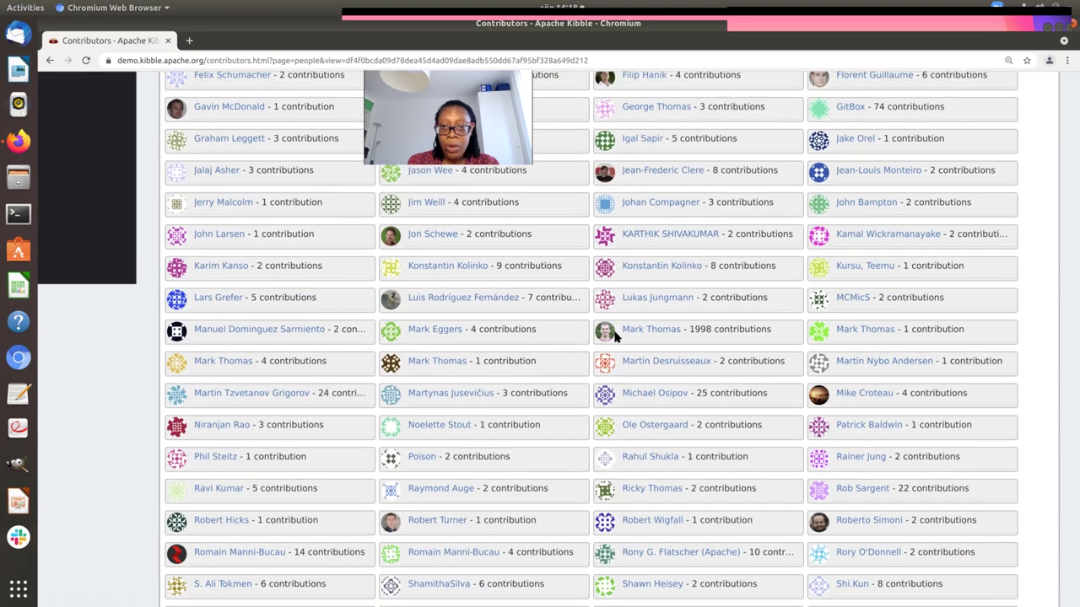
click(659, 329)
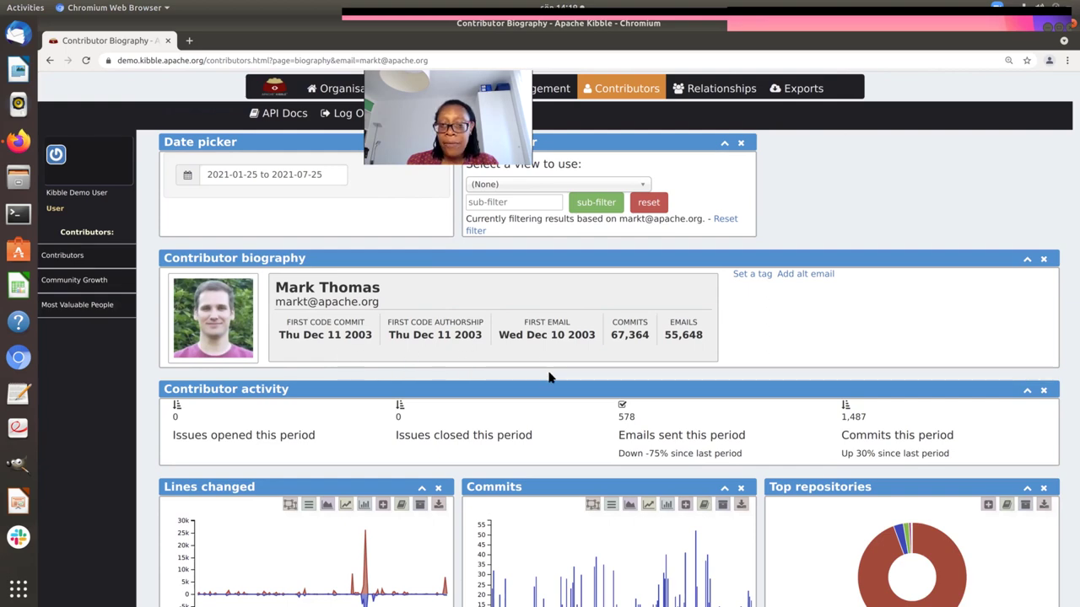
scroll(548, 377, down, 4)
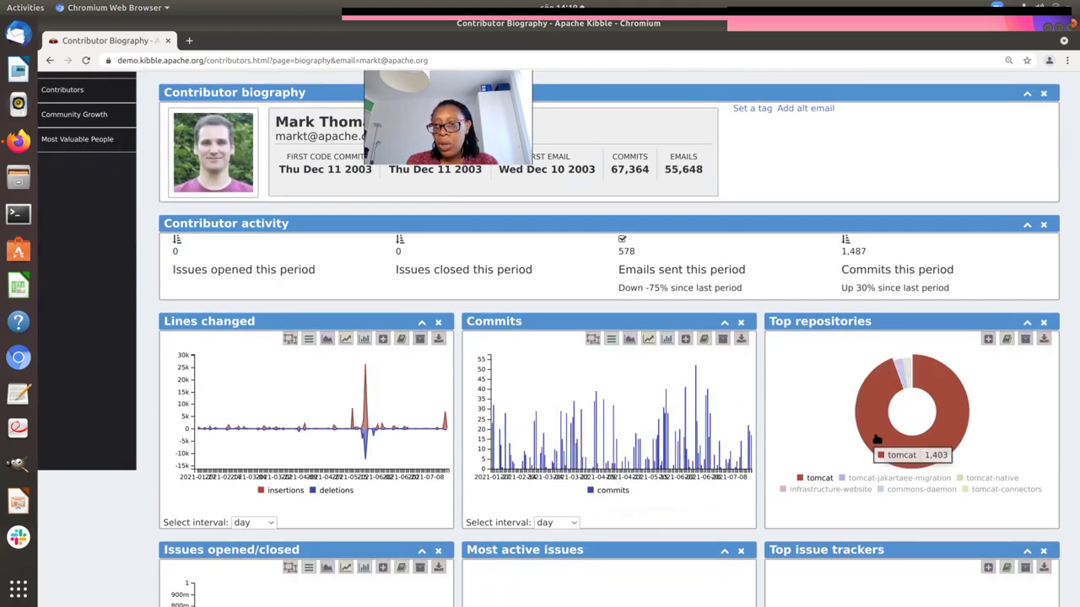
scroll(814, 431, down, 7)
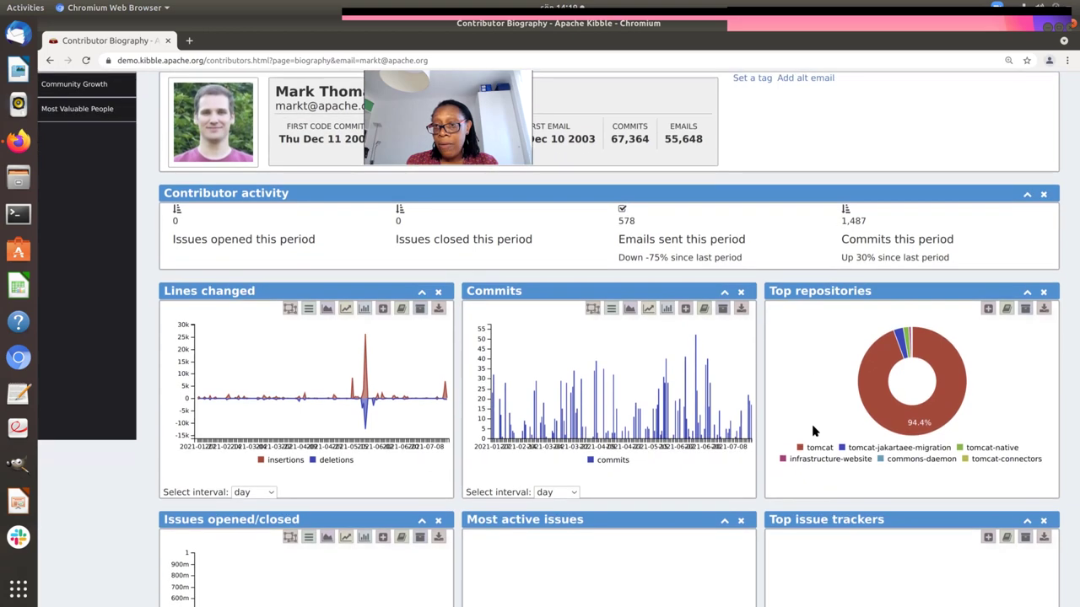
scroll(814, 431, down, 4)
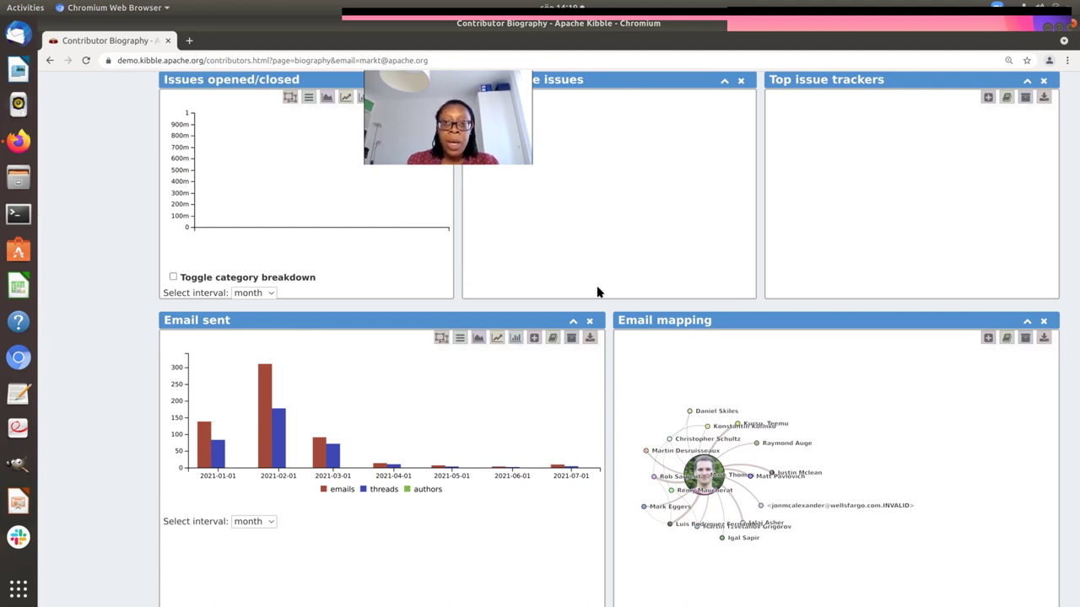
scroll(596, 281, up, 10)
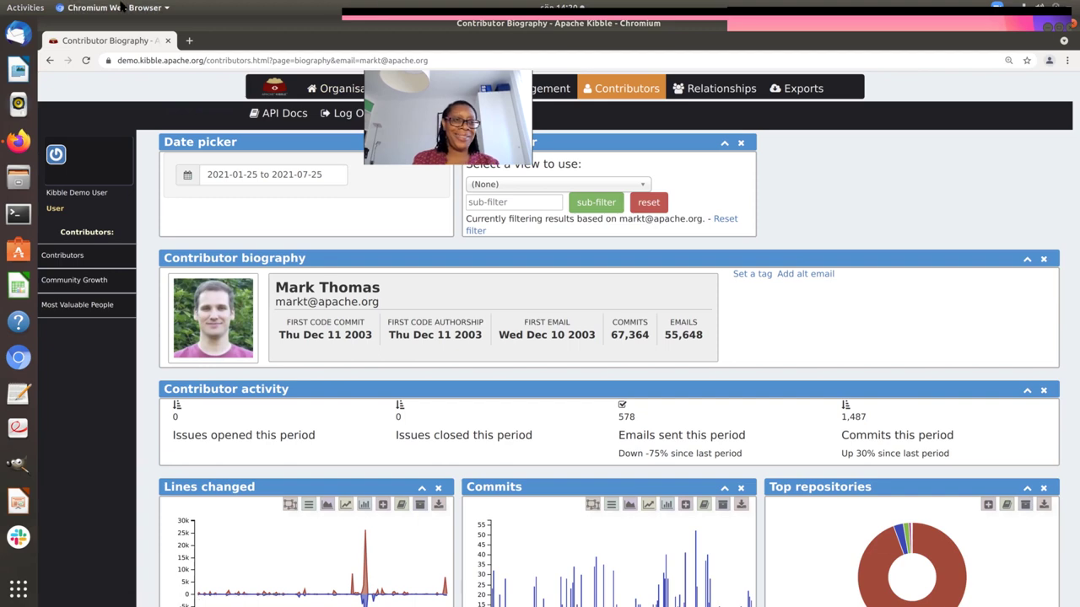
Switch to the Community Health Reporting 101 presentation in Google Slides and start the slideshow from the KIBBLE DEMO slide.
click(25, 8)
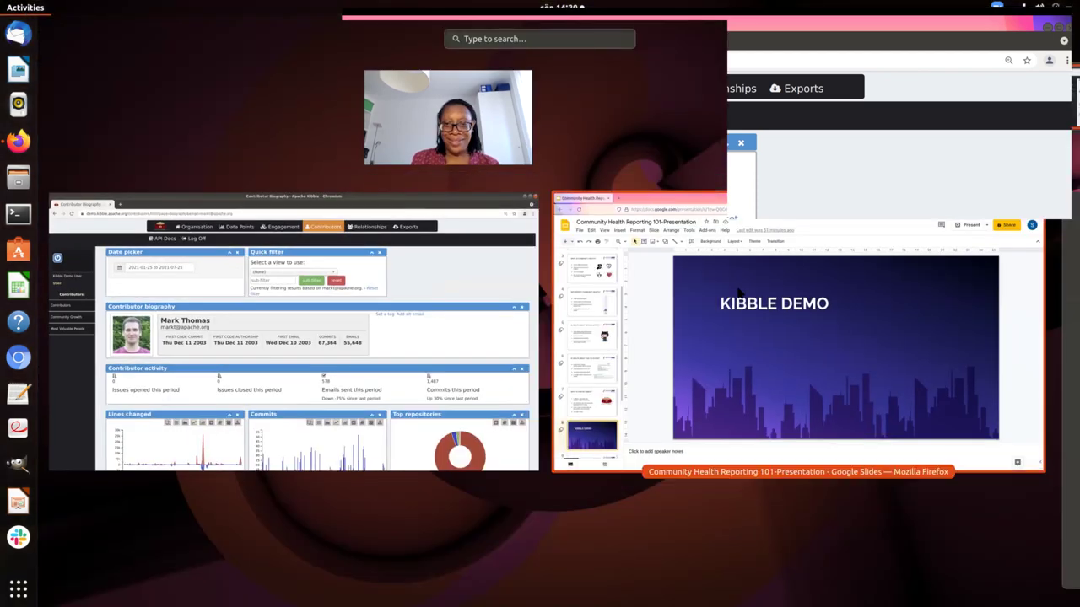
click(768, 314)
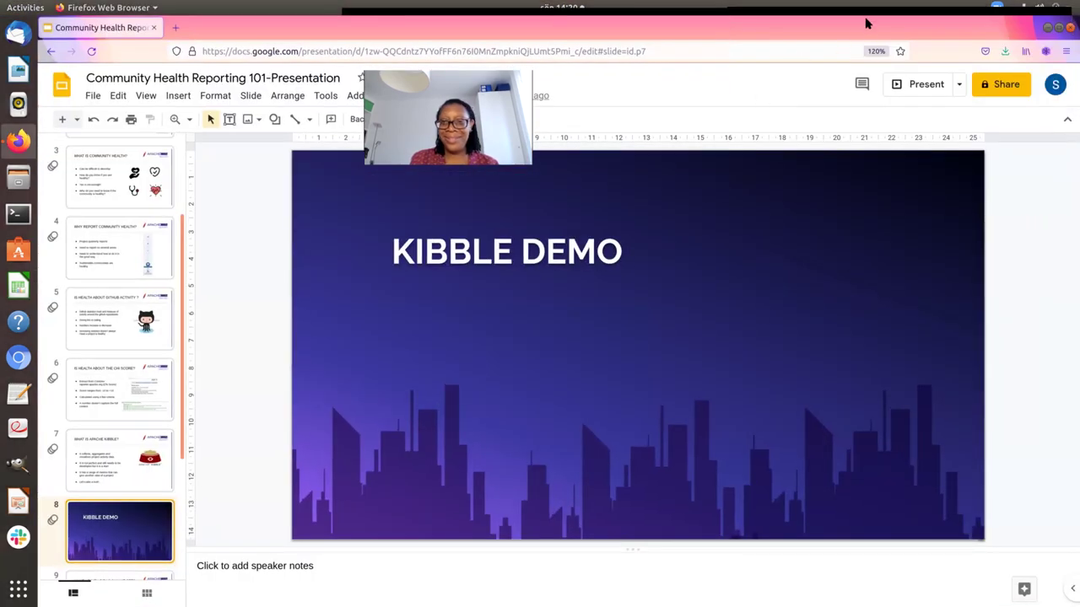
click(920, 85)
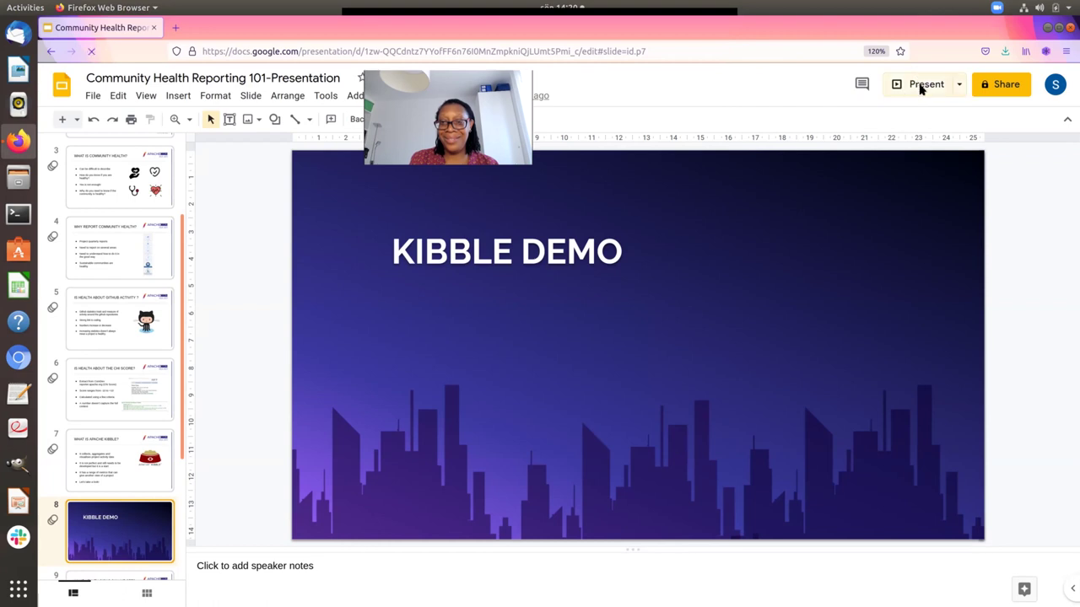